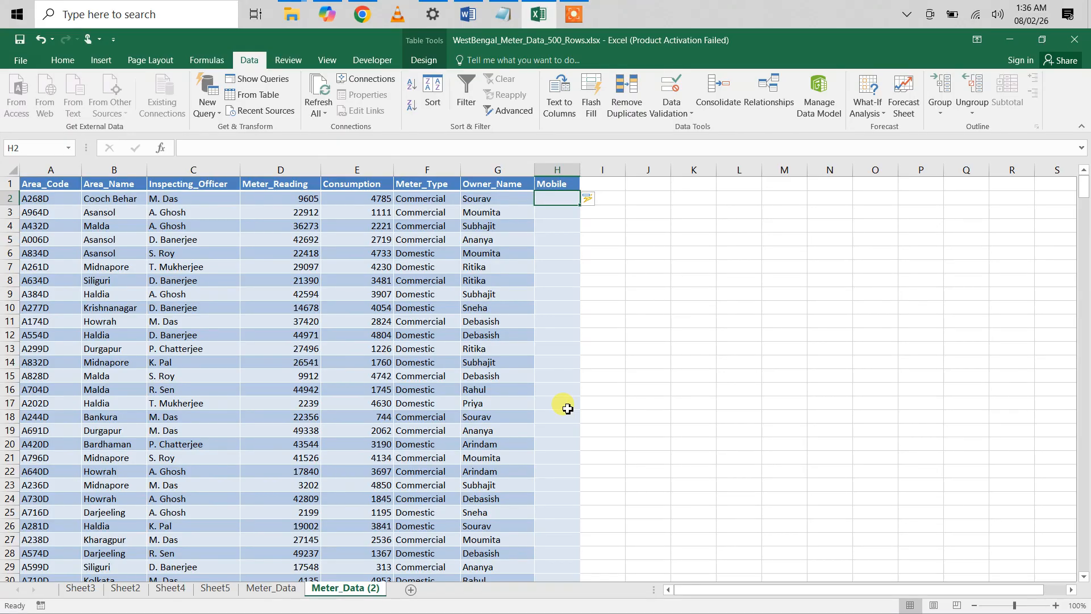
Switch to ChatGPT in Chrome and ask for an Excel formula restricting users from entering values less than 10 digit and also numeric in cell h2
click(371, 13)
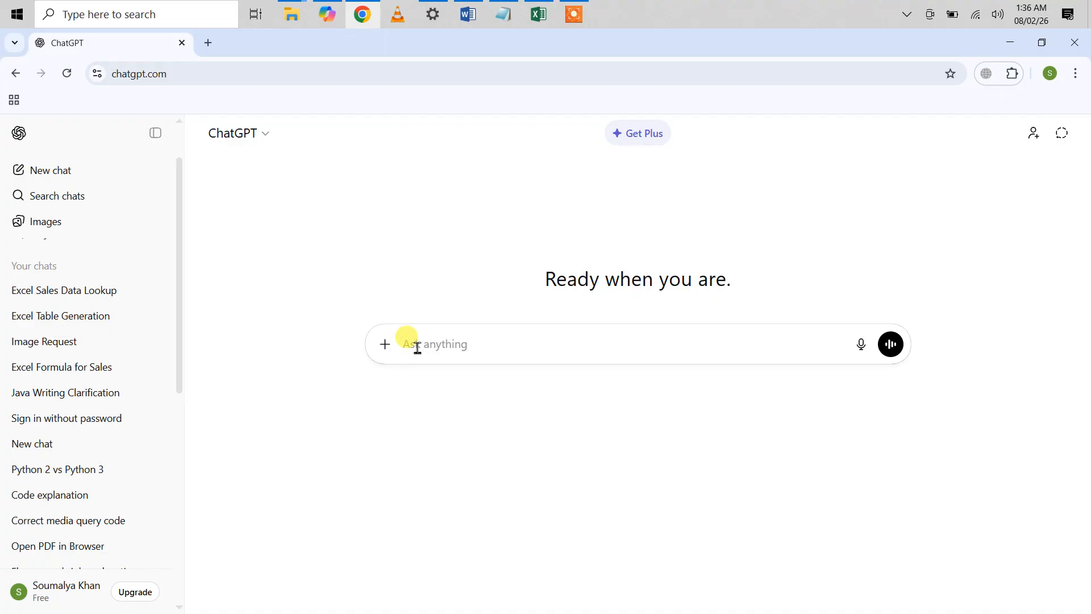
text(How can i restrict an user fr)
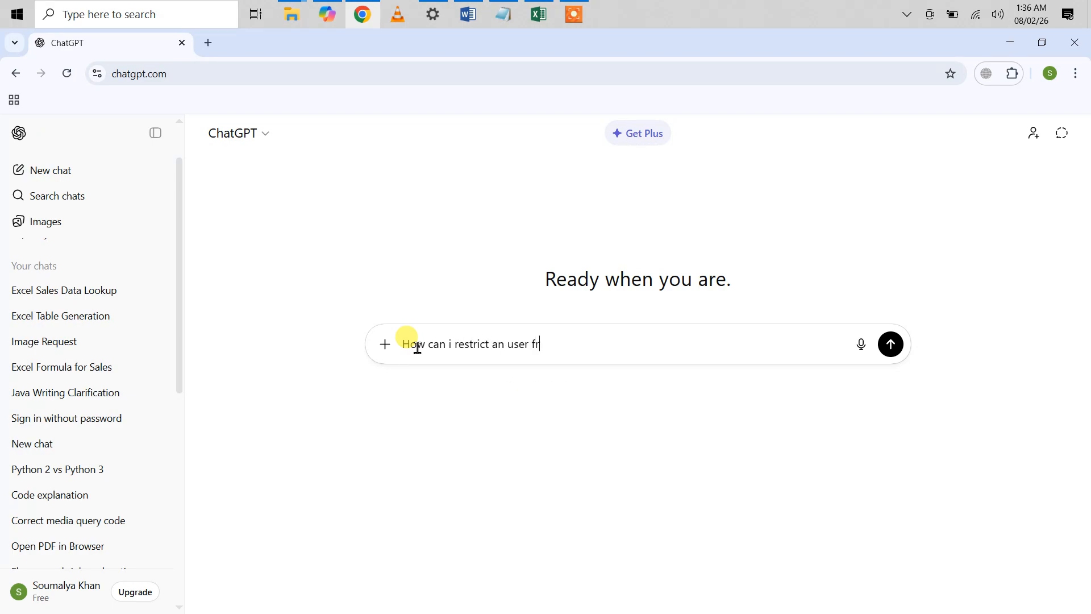
text(om entering any value less )
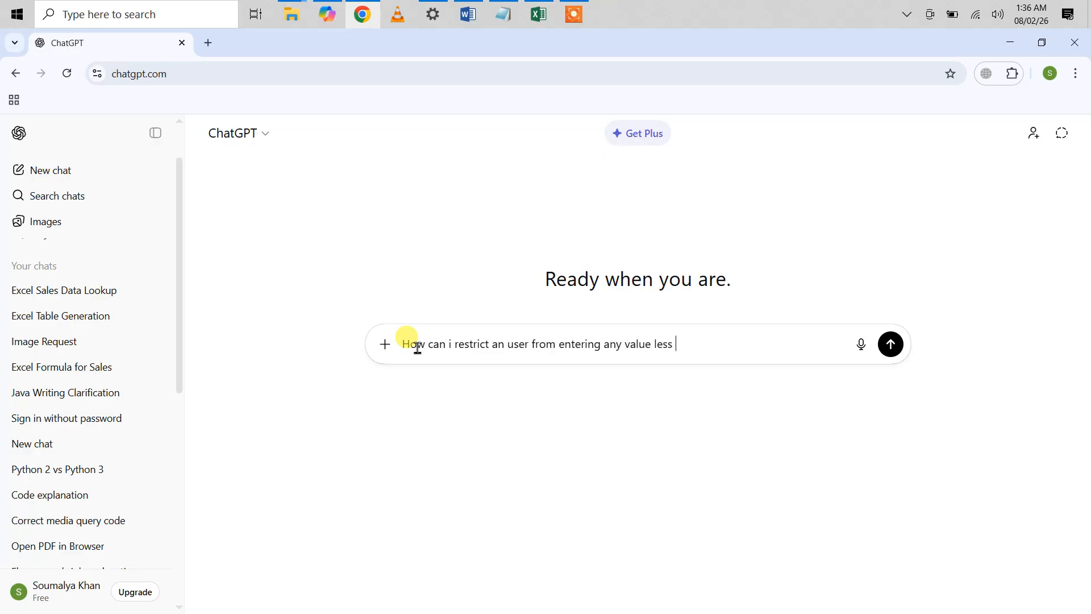
text(than 10 digit and also numer)
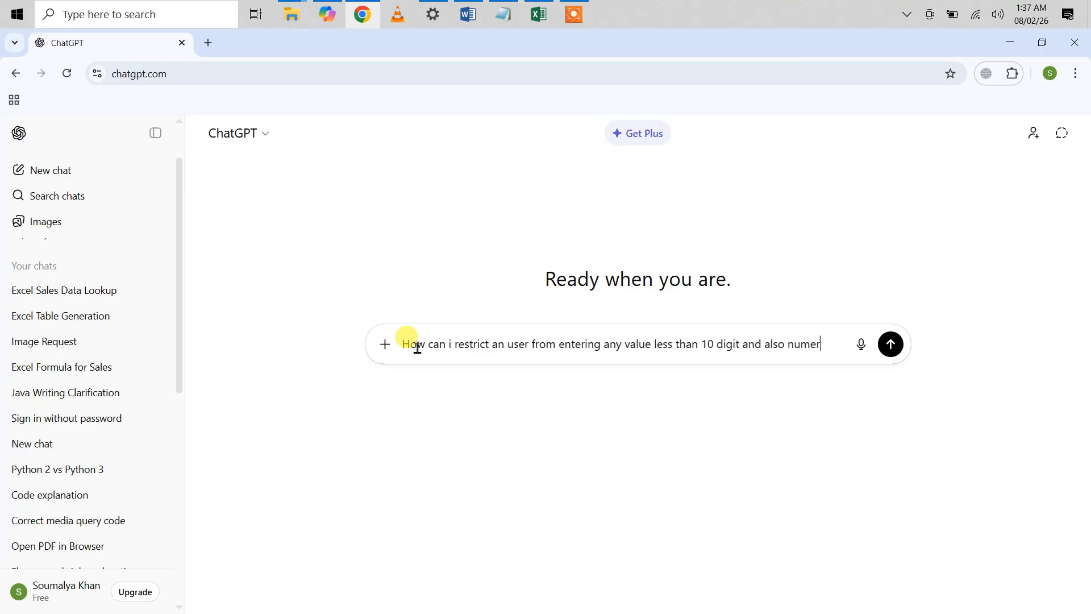
text(ic in c)
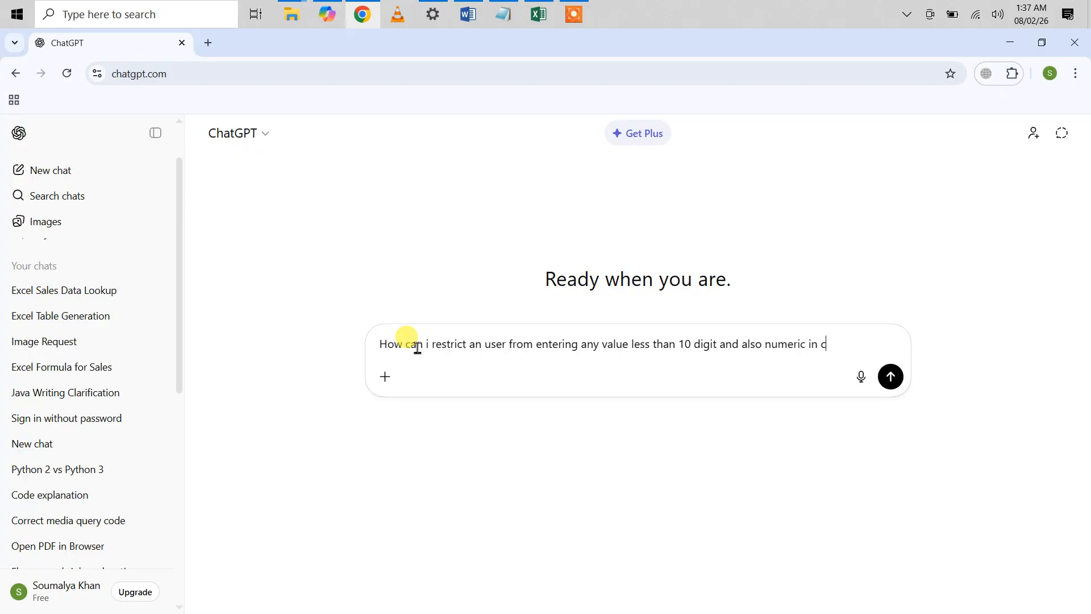
text(well h2. generat)
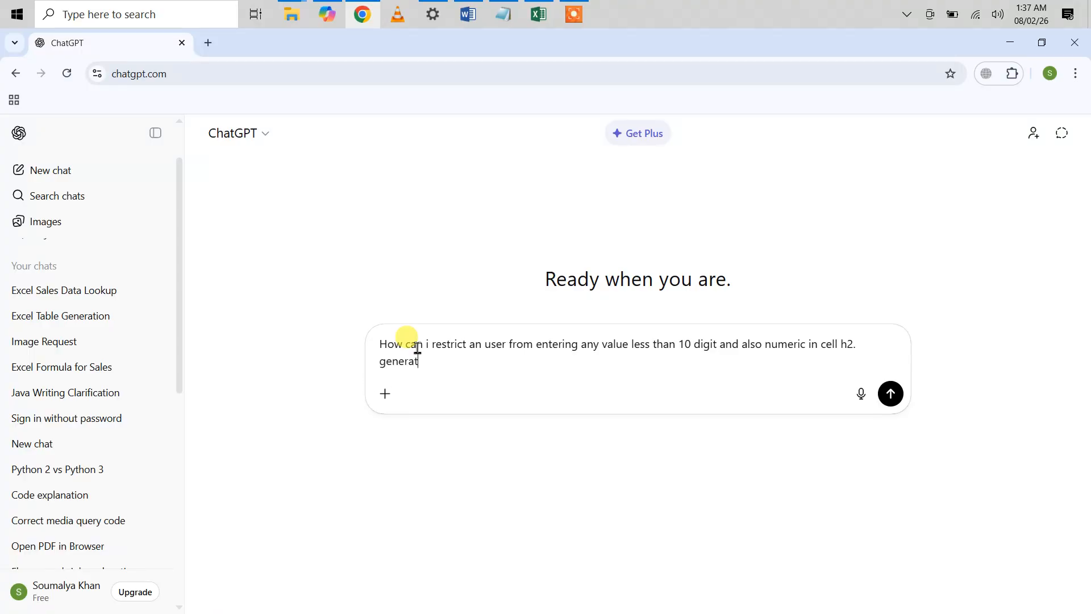
text(e an excel formula for the same)
key(Return)
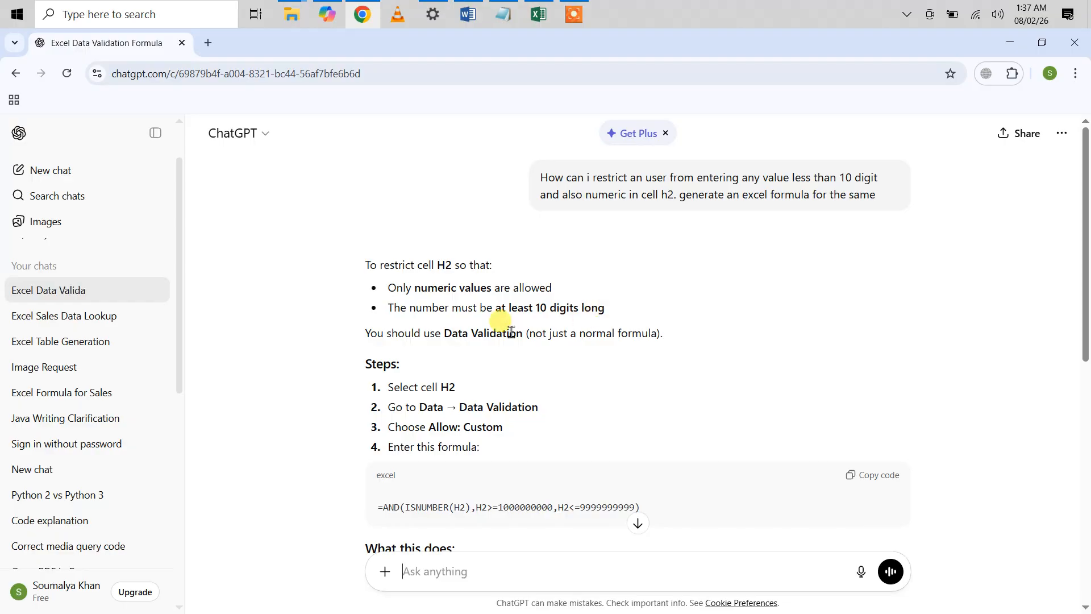
Copy the formula generated in the ChatGPT answer and switch back to the Excel workbook
scroll(537, 349, down, 3)
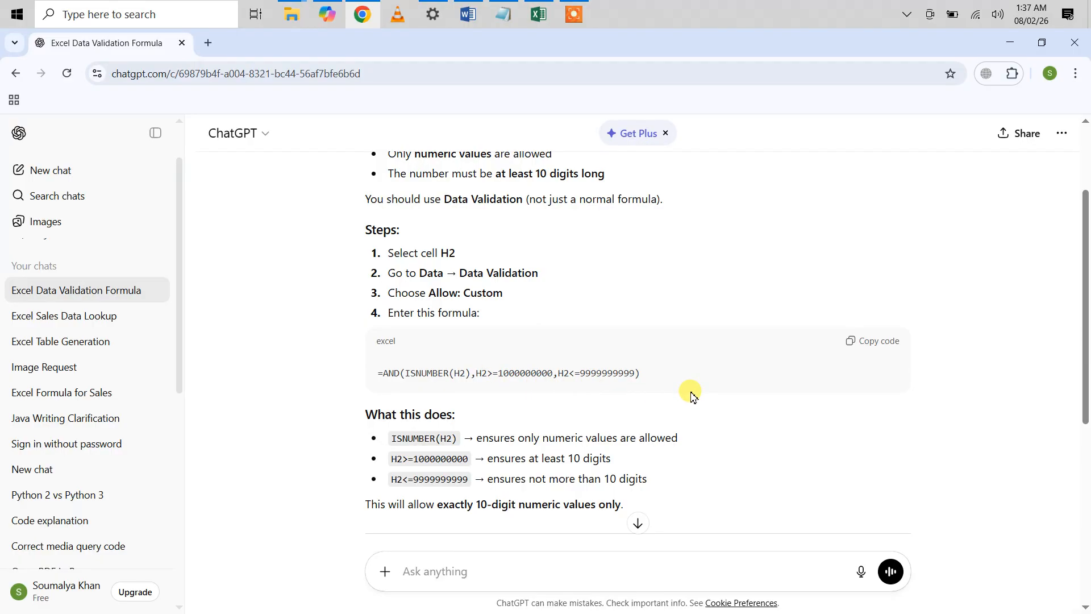
click(865, 344)
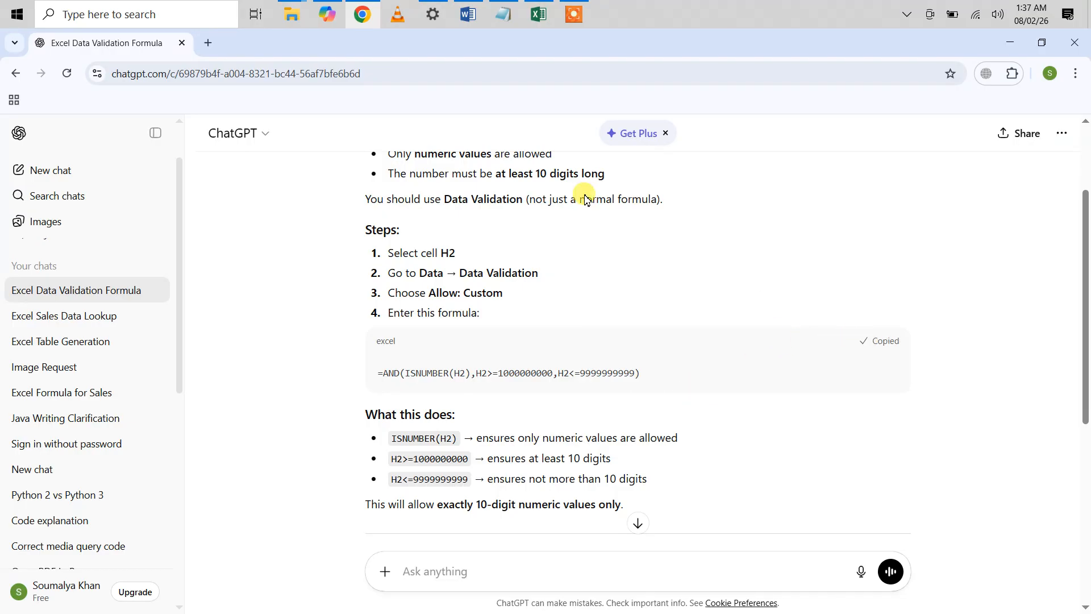
click(533, 16)
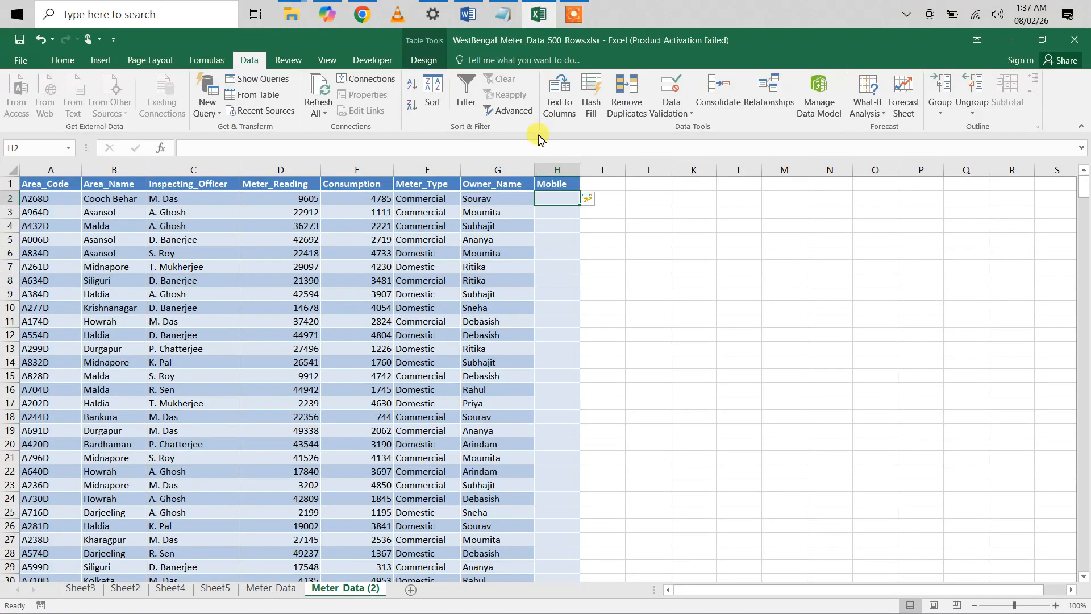
click(547, 196)
click(672, 109)
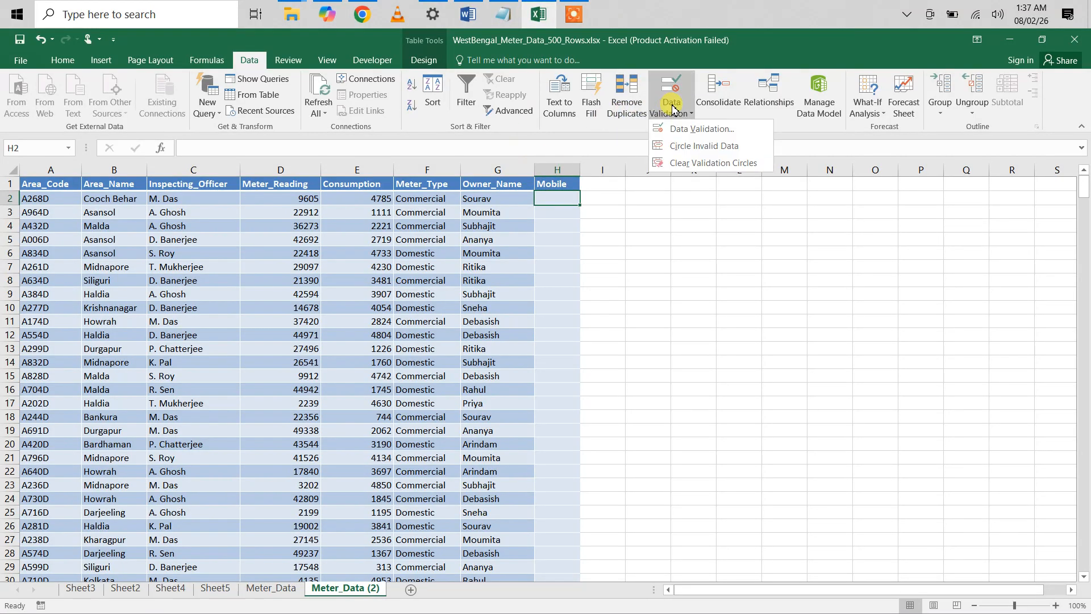
click(684, 130)
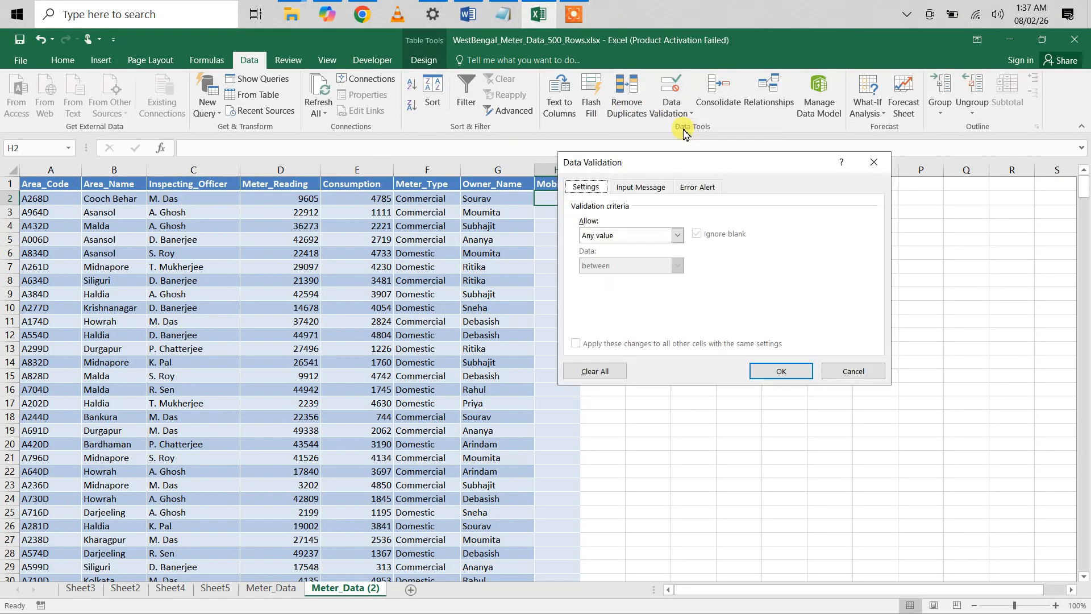
click(677, 236)
click(602, 317)
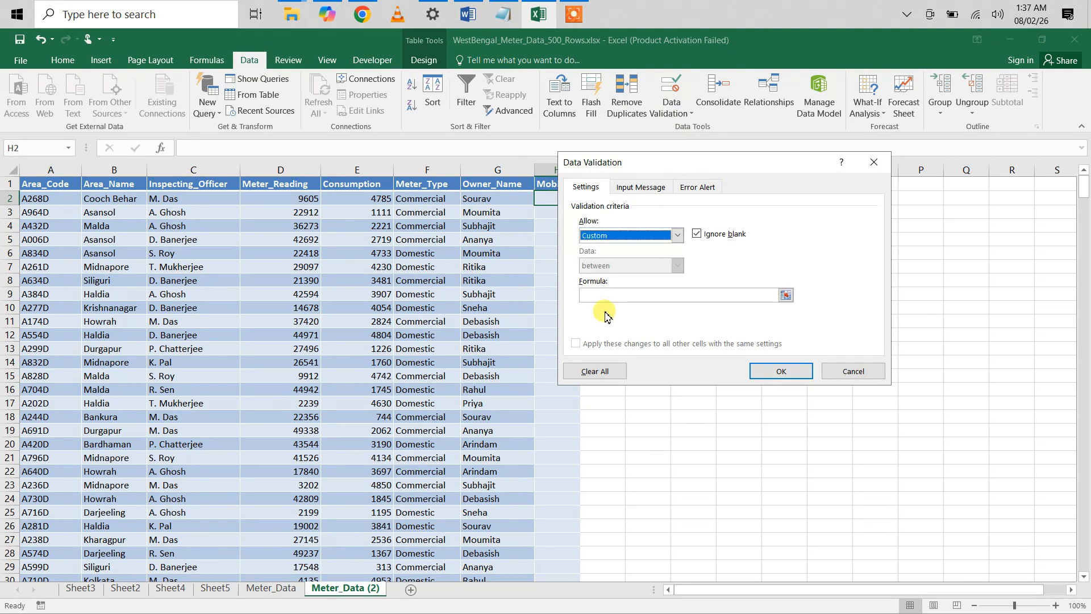
click(604, 296)
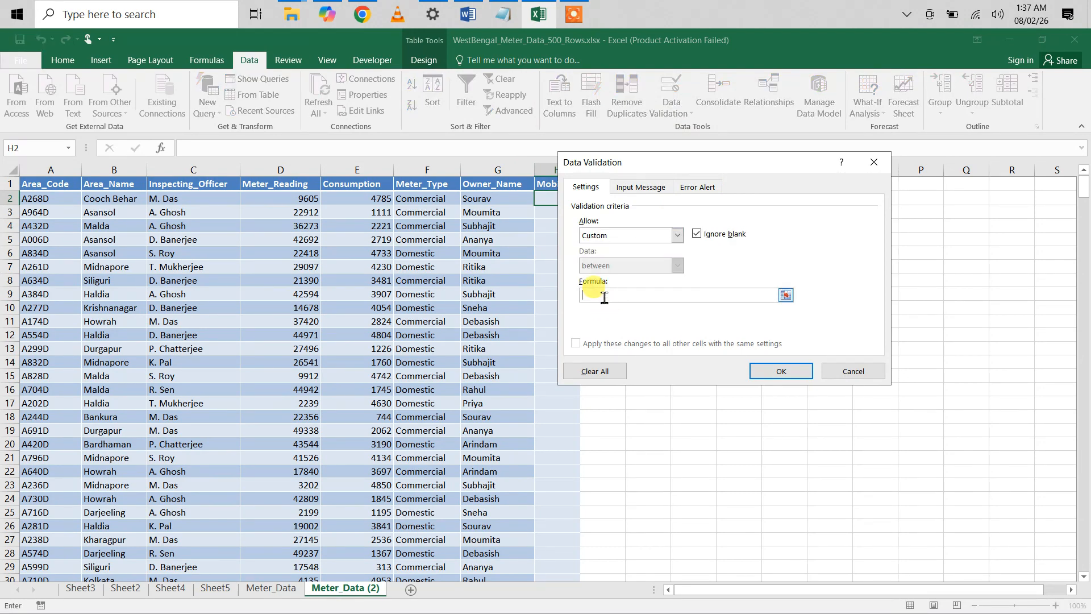
key(ctrl+v)
Set the validation's error alert title to "Warning" and message to "Phone number should be 10 digit long", and apply the rule
click(695, 187)
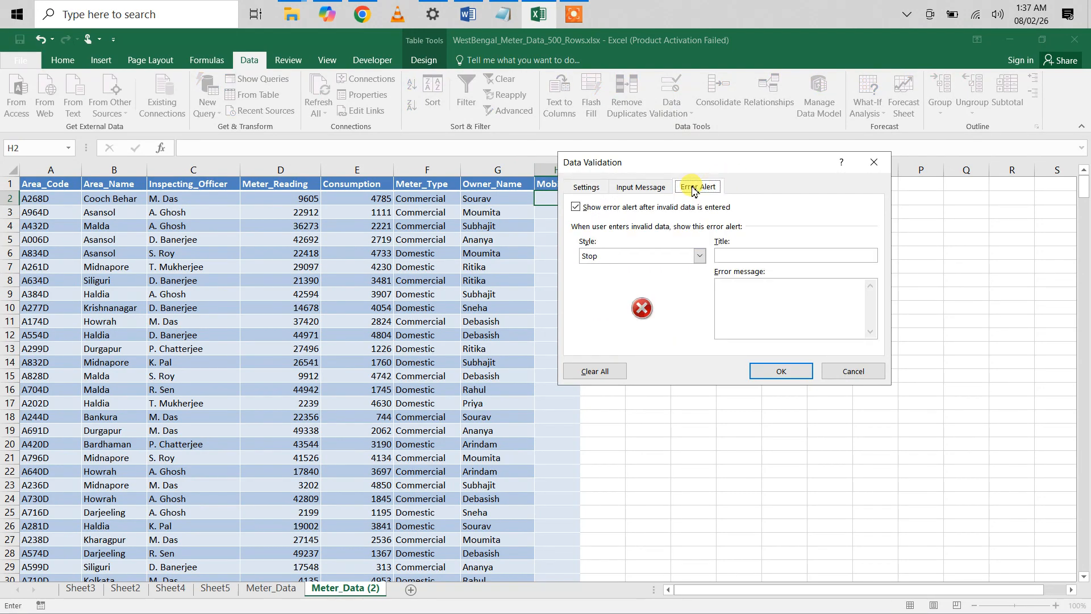
click(733, 255)
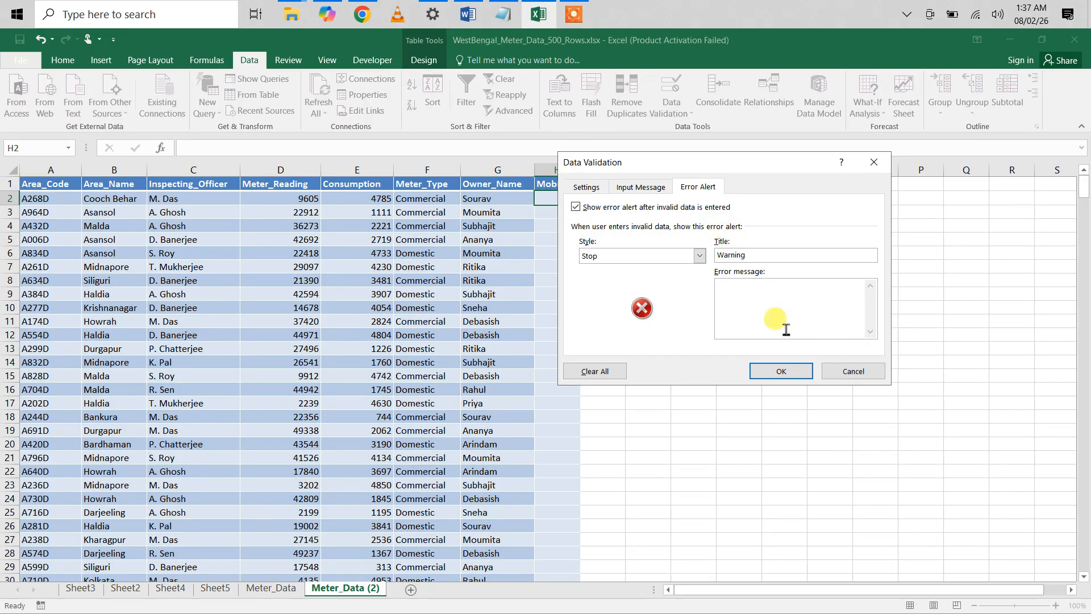
click(755, 309)
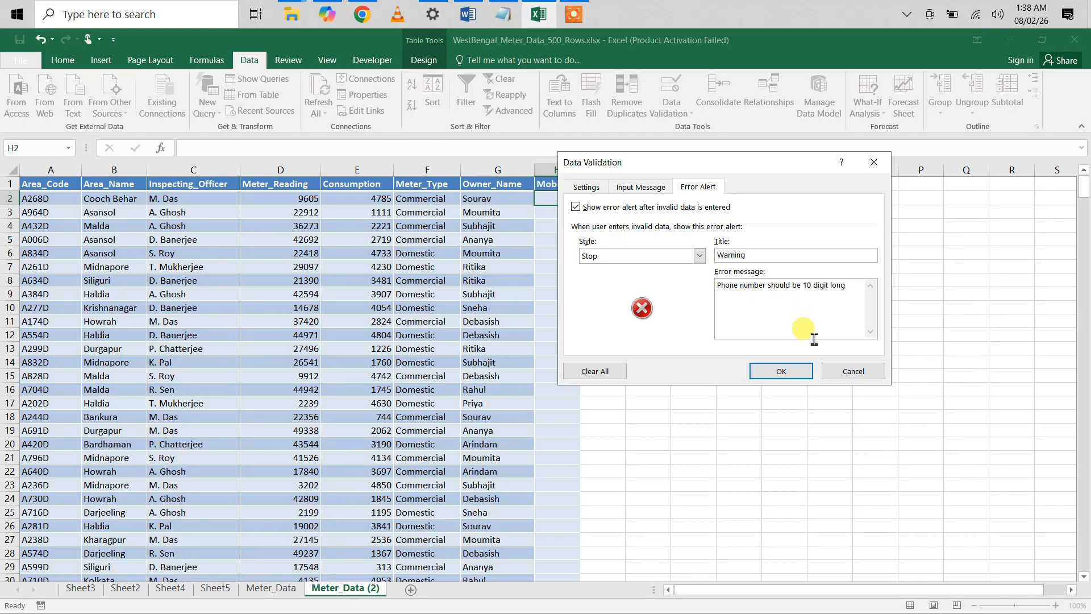
click(782, 370)
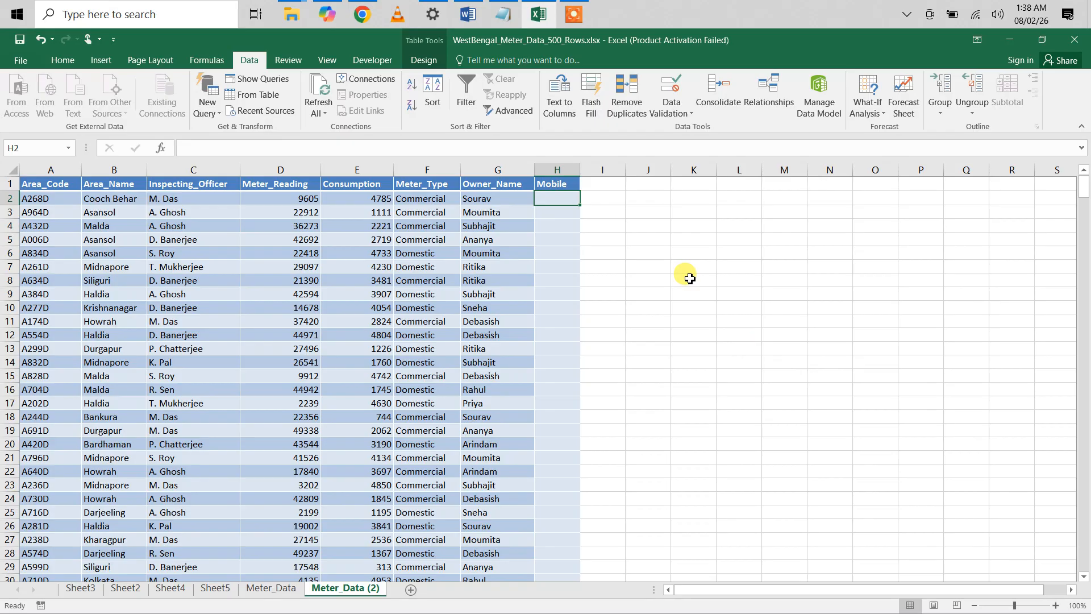
Test the validation in H2 by entering "q", and retry with a 10-digit mobile number
text(q)
key(Return)
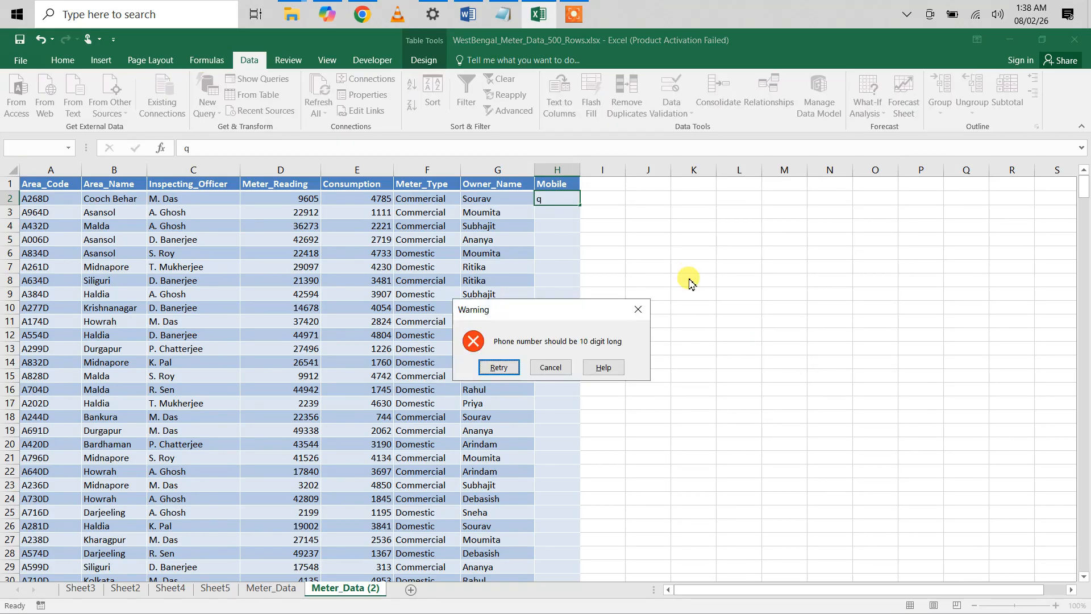
key(Return)
text(1)
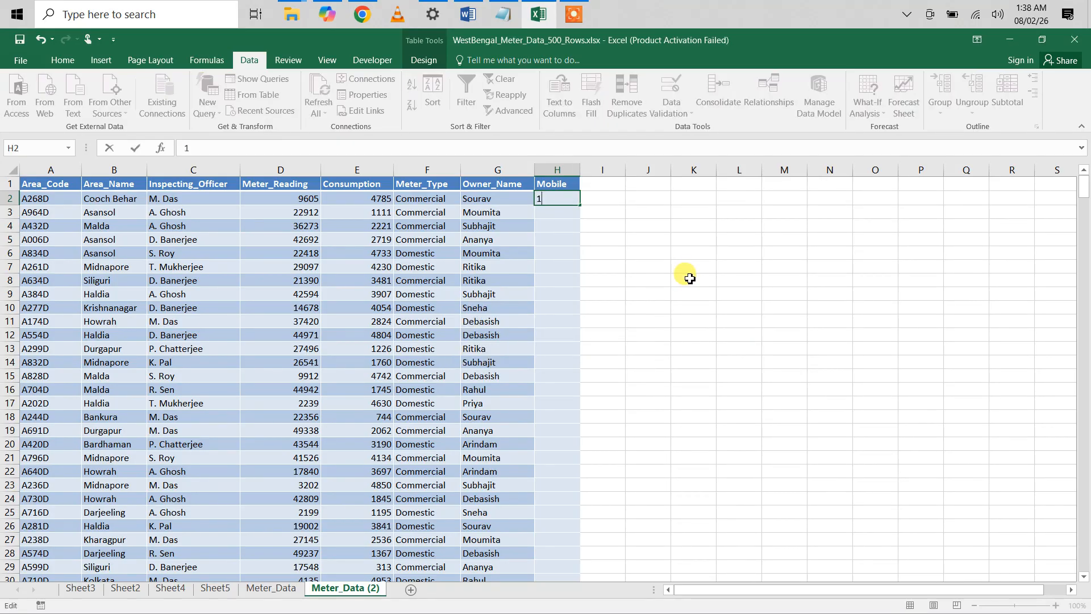
text(234567890)
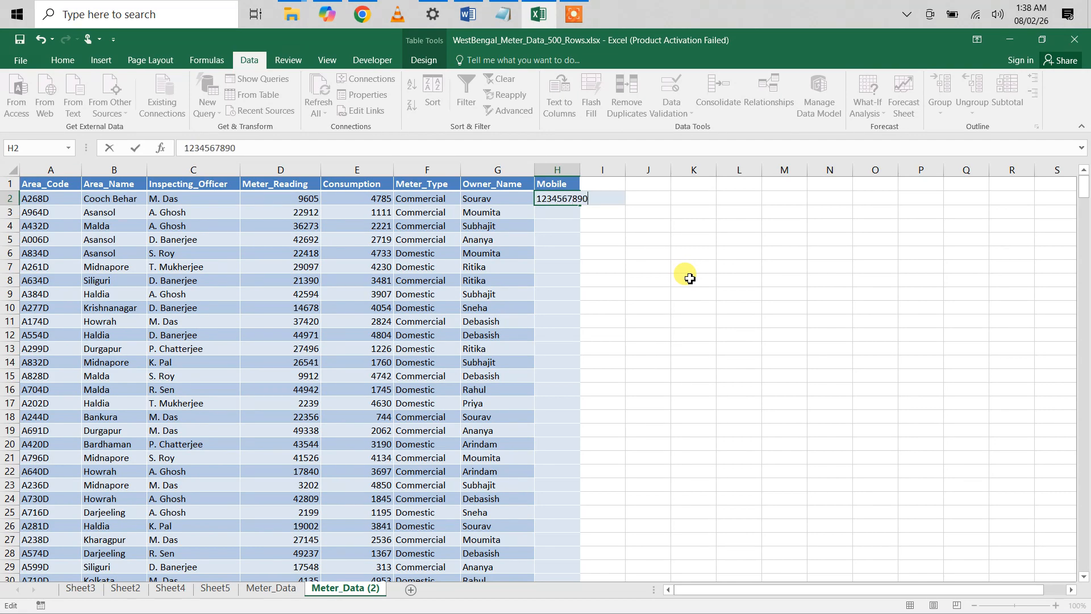
key(Return)
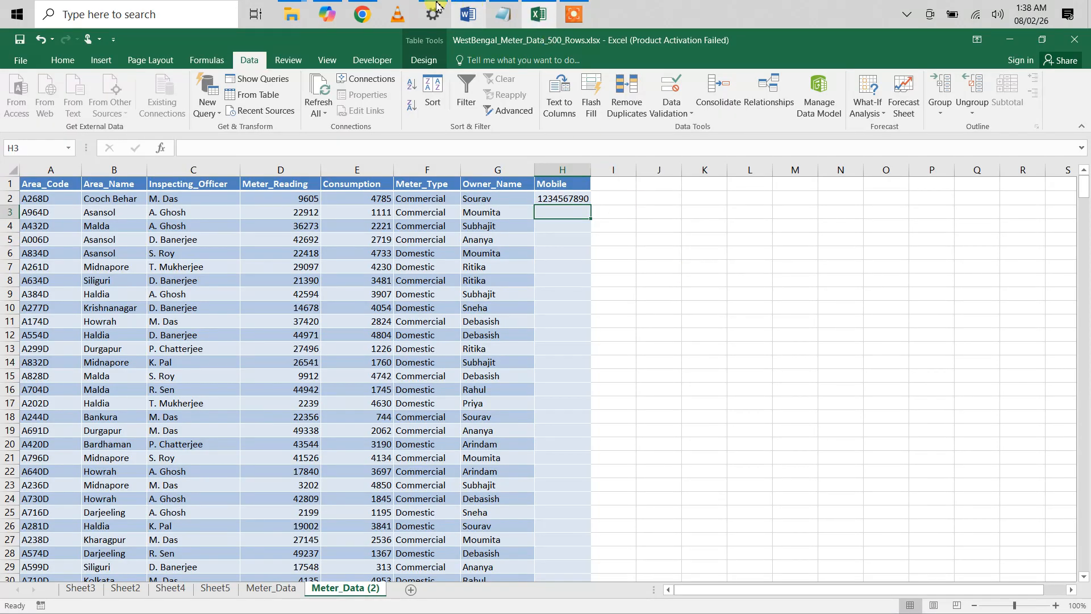
Switch to ChatGPT in Chrome and review the formula's explanation and the note on leading zeros
click(359, 6)
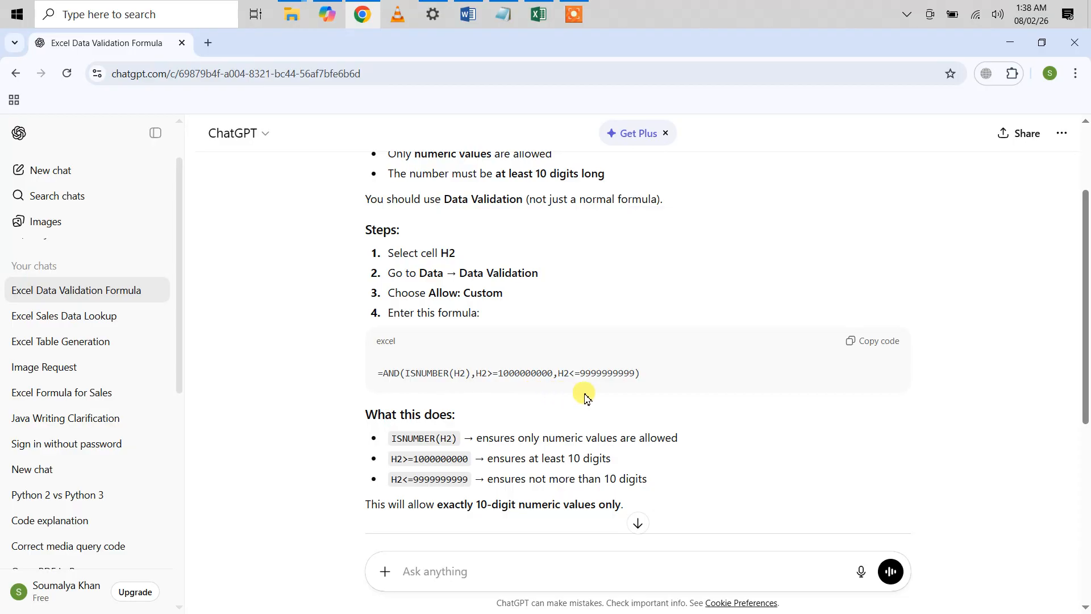
scroll(588, 401, down, 2)
scroll(588, 401, down, 1)
scroll(588, 401, up, 1)
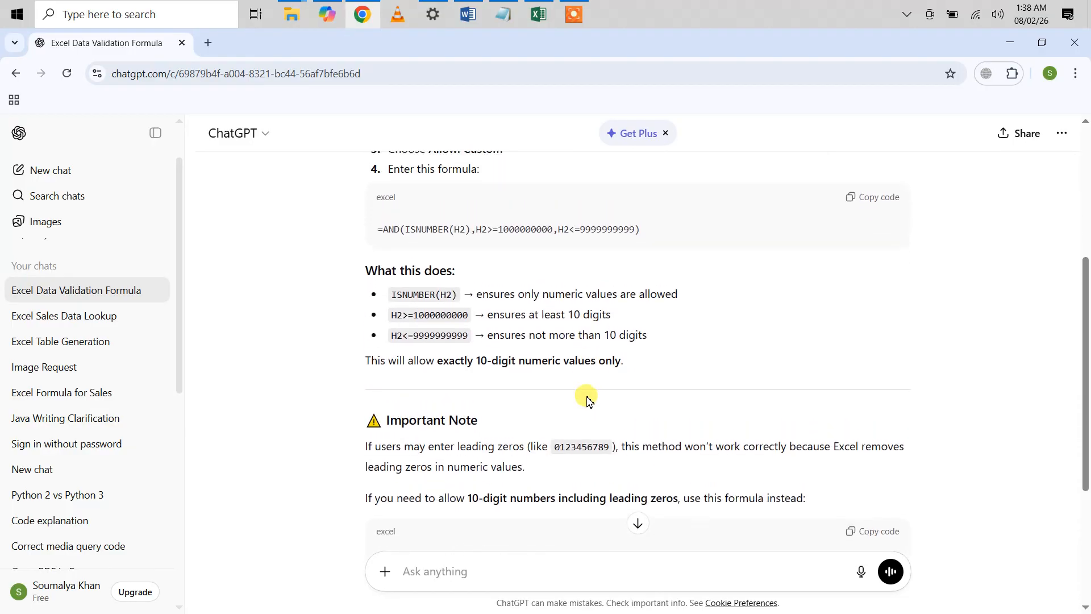
scroll(588, 400, down, 2)
scroll(588, 401, up, 3)
scroll(588, 401, up, 3)
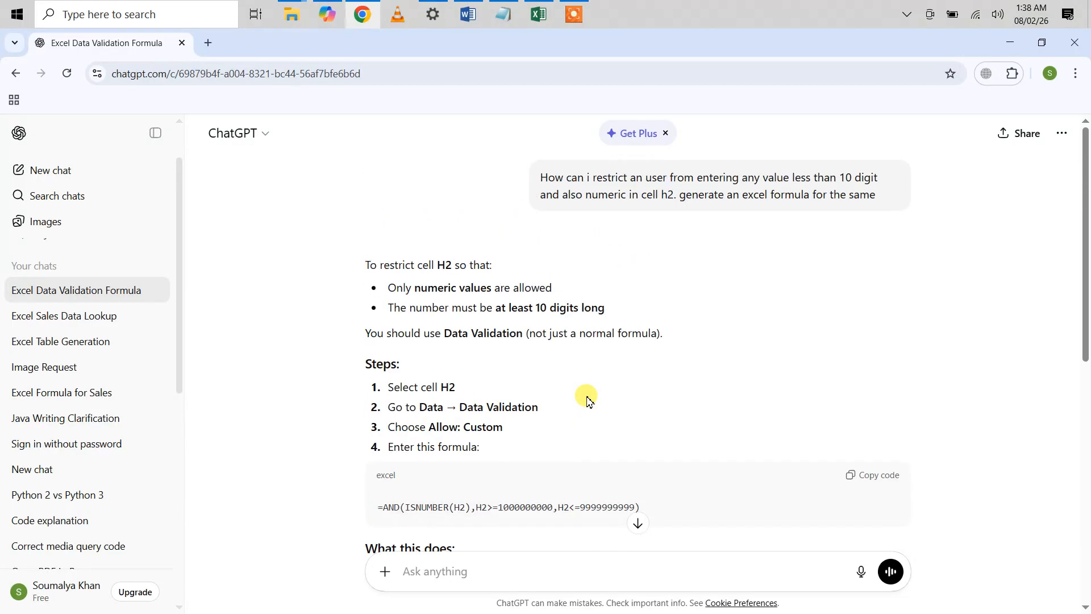
Edit the submitted prompt, replacing "less than" with "having length of" before "10 digit", and resend it
mouse_move(862, 195)
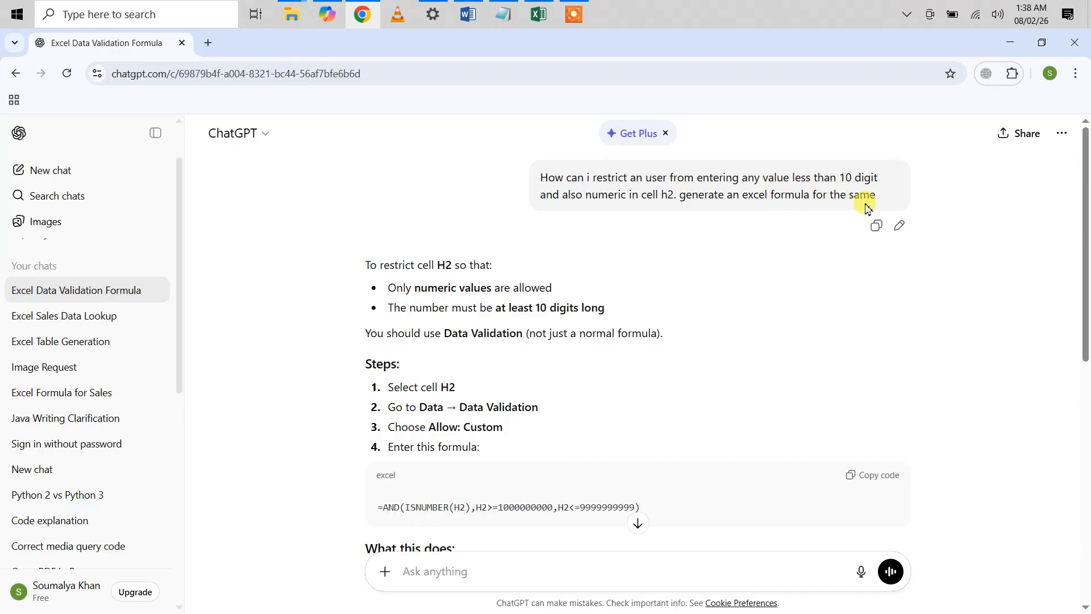
click(901, 228)
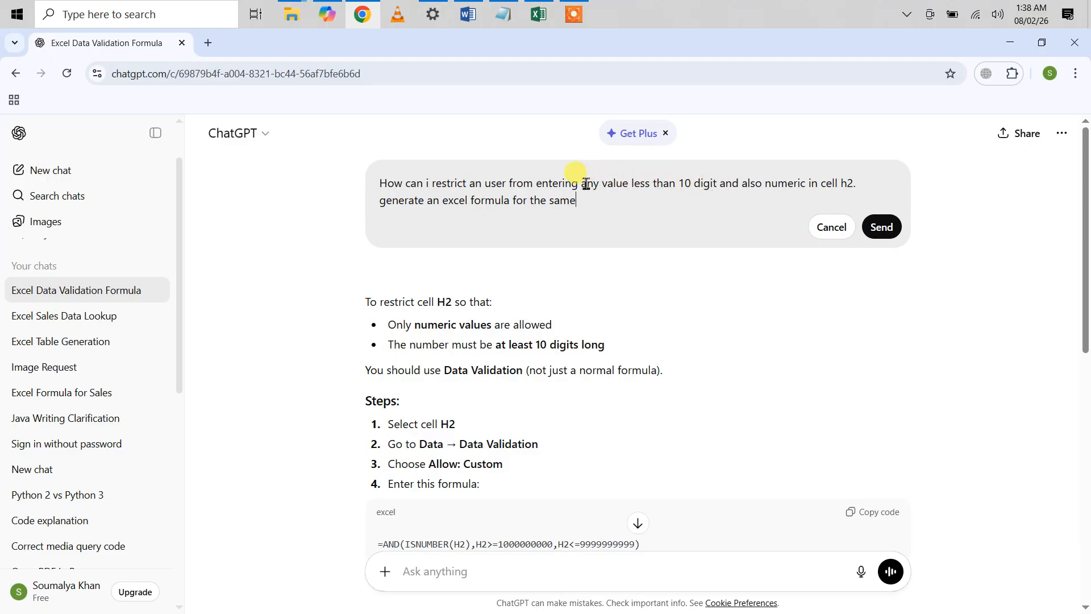
drag(627, 184, 676, 187)
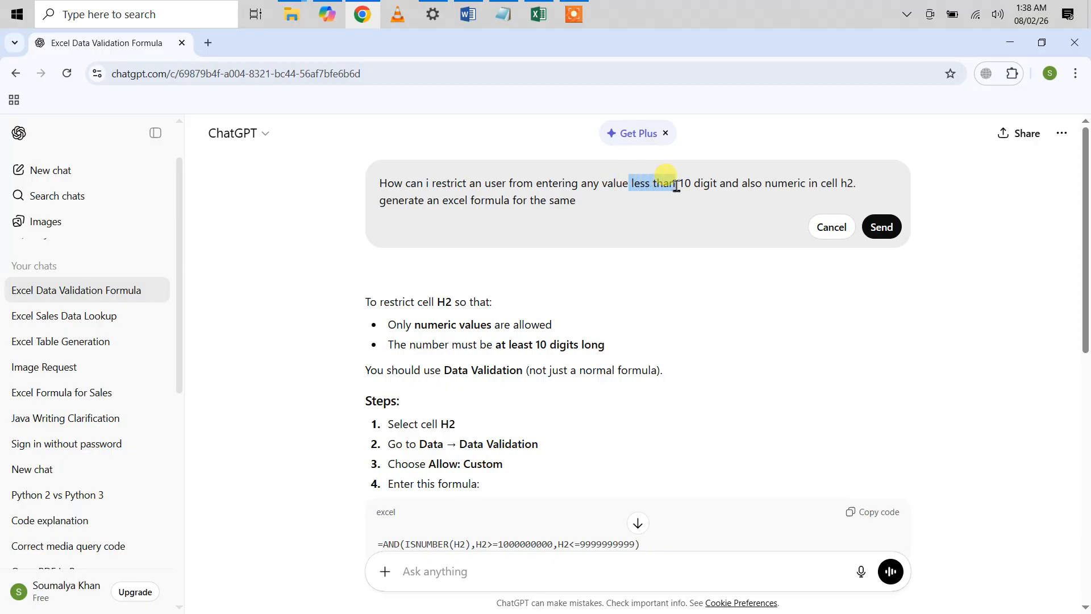
key(BackSpace)
text(having)
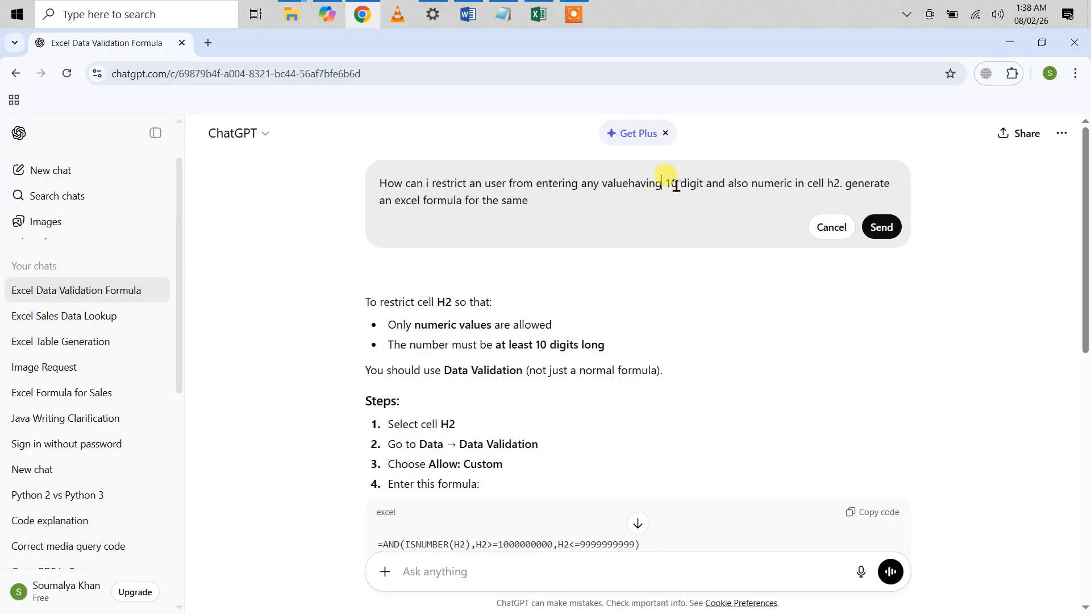
key(BackSpace)
key(BackSpace)
key(BackSpace)
key(BackSpace)
key(BackSpace)
key(BackSpace)
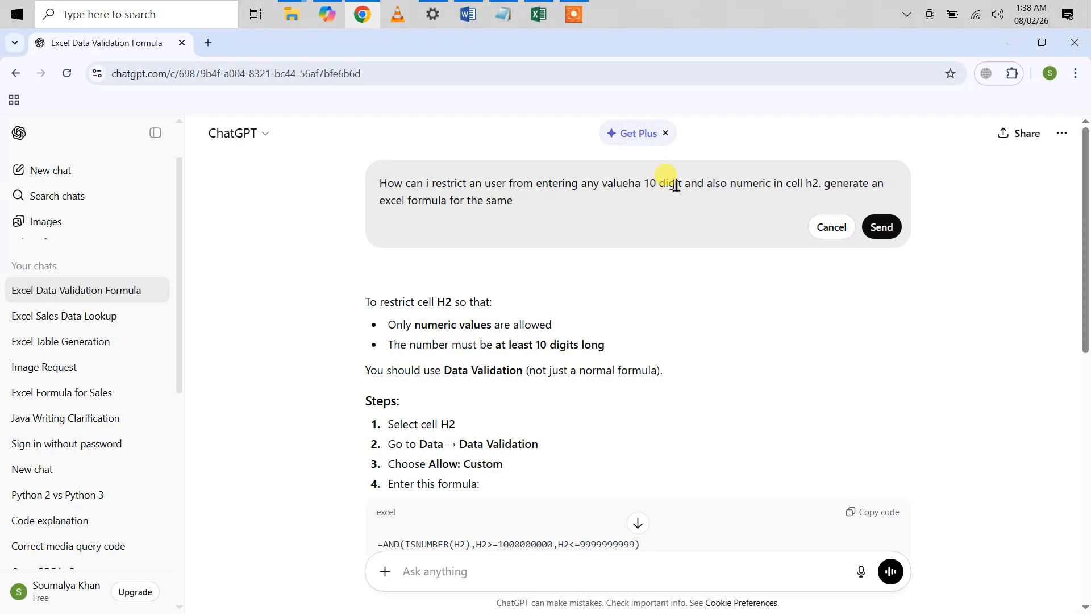
text(having)
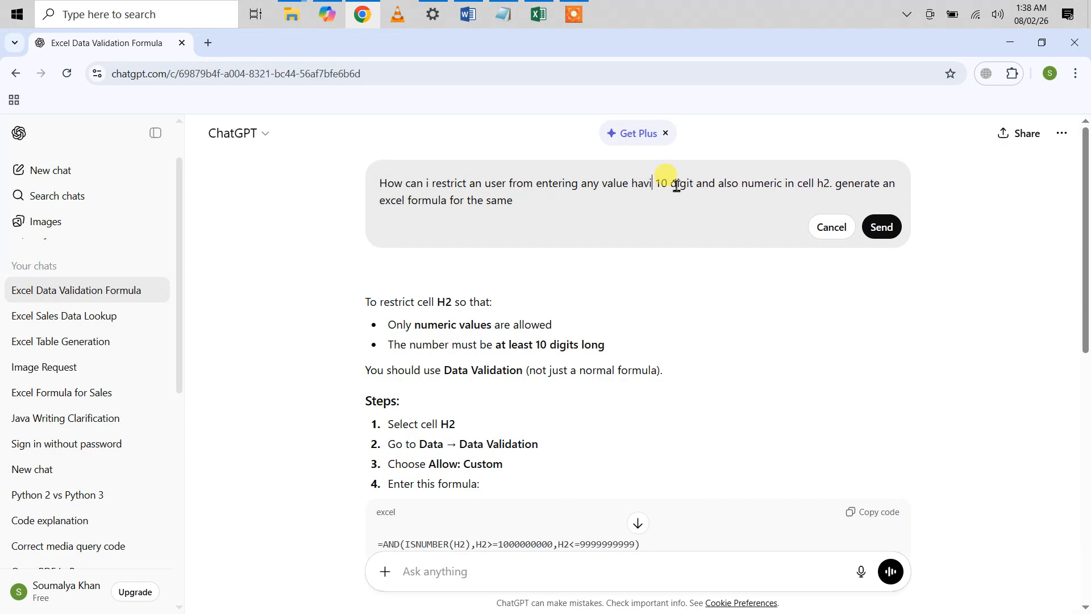
text( length)
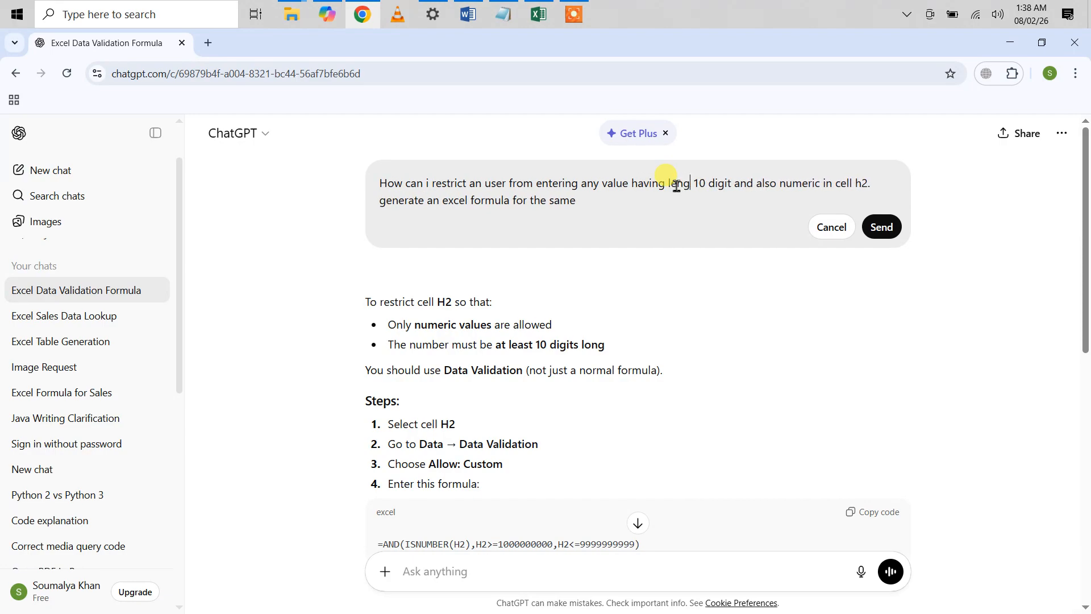
text( of)
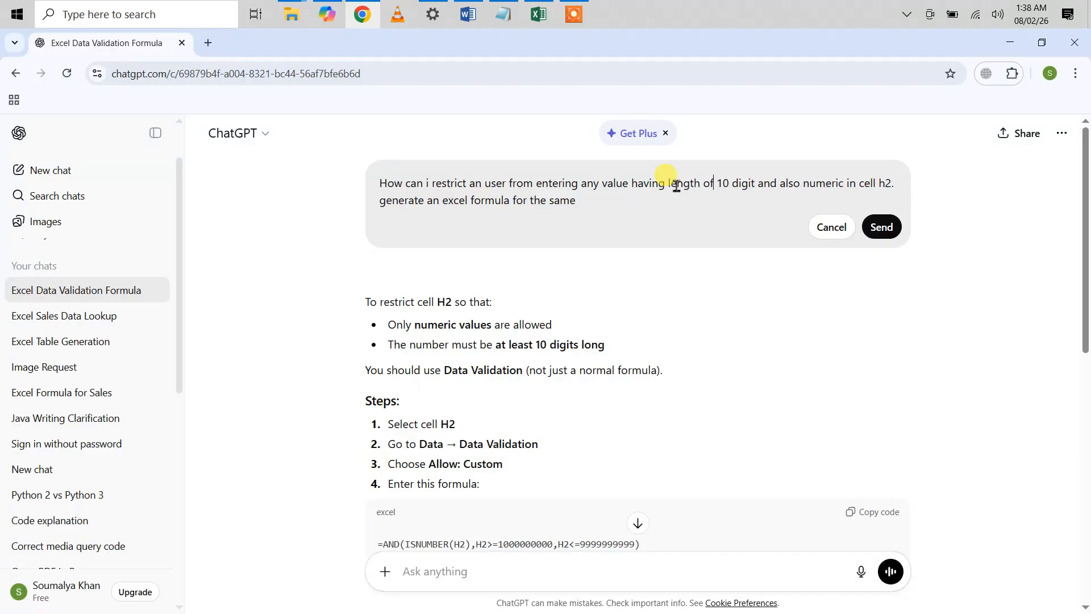
click(881, 227)
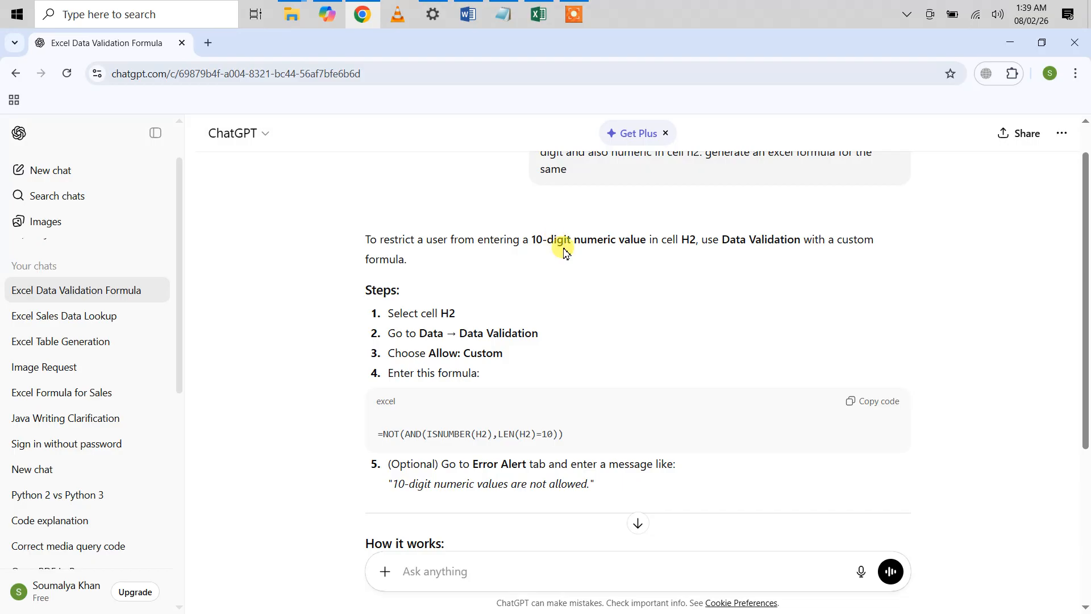
scroll(628, 190, up, 1)
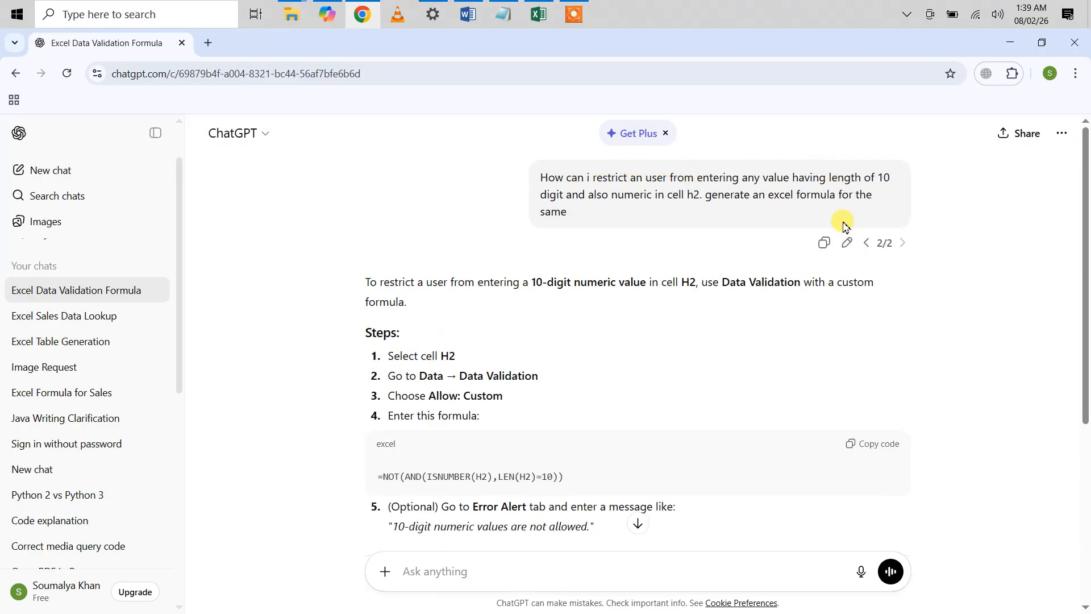
Edit the submitted prompt to insert "other than" before "having length of 10 digit", and resend it
click(846, 243)
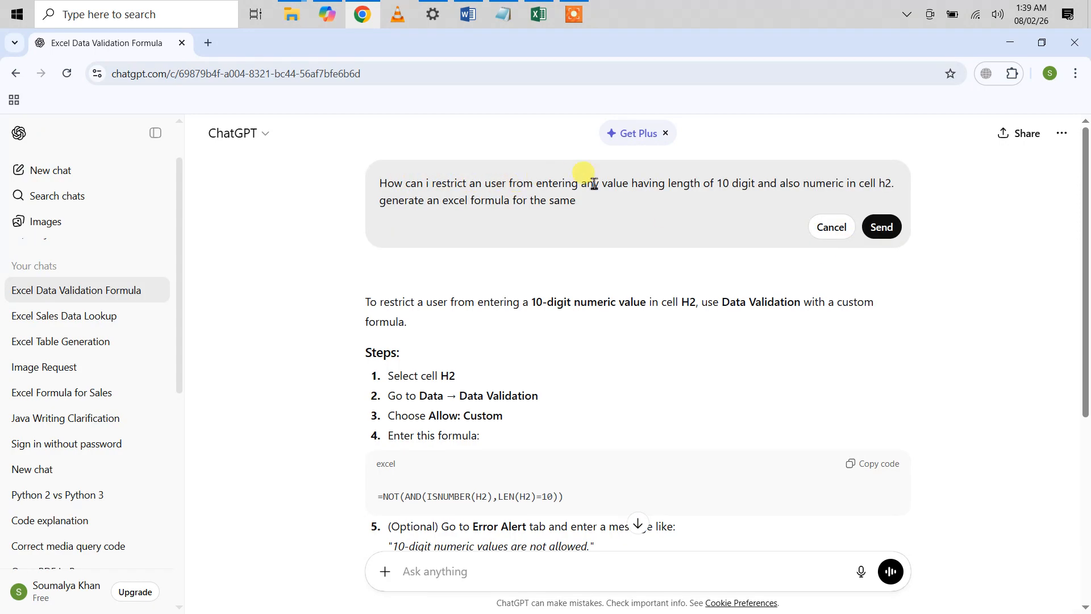
click(632, 185)
text(other )
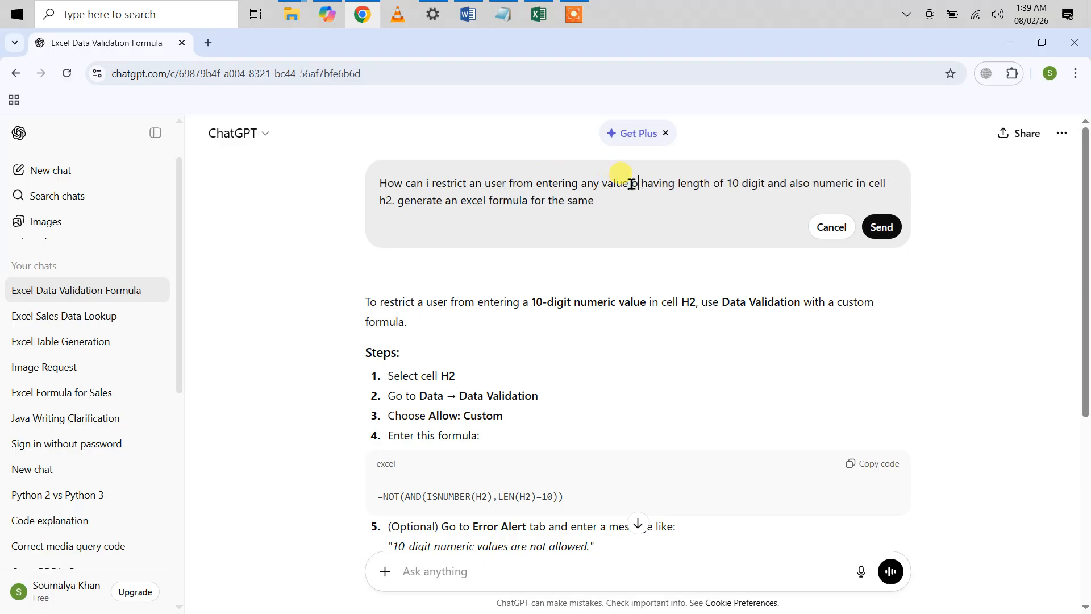
text(than)
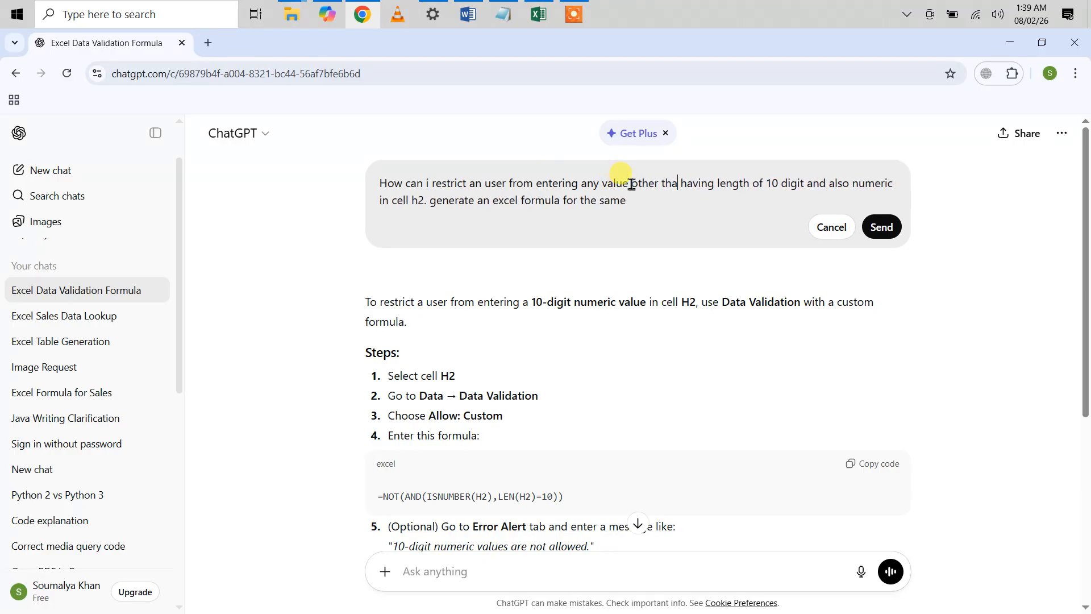
click(894, 225)
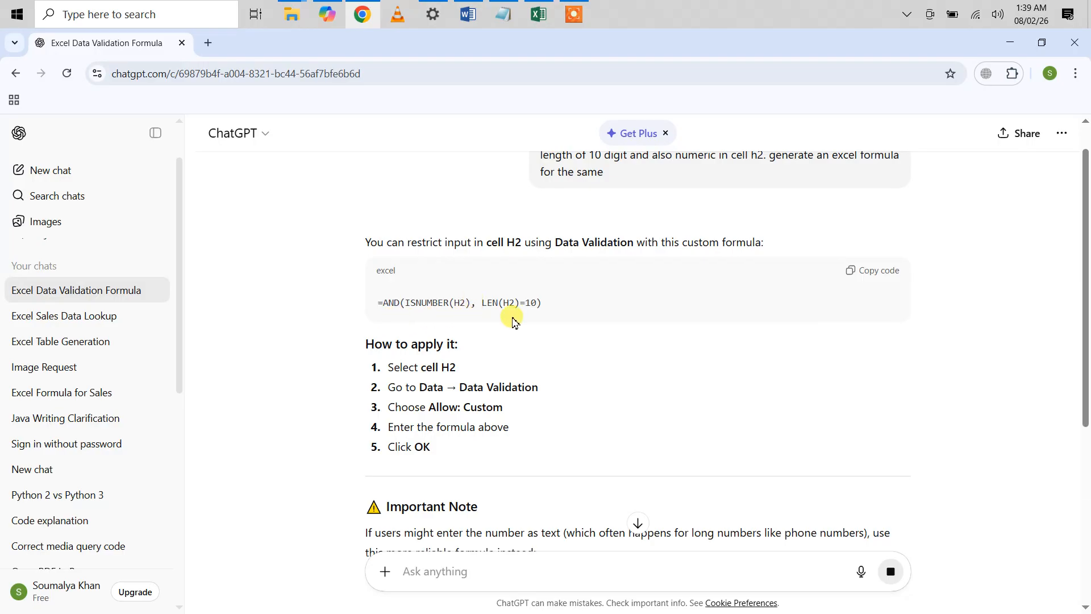
click(534, 7)
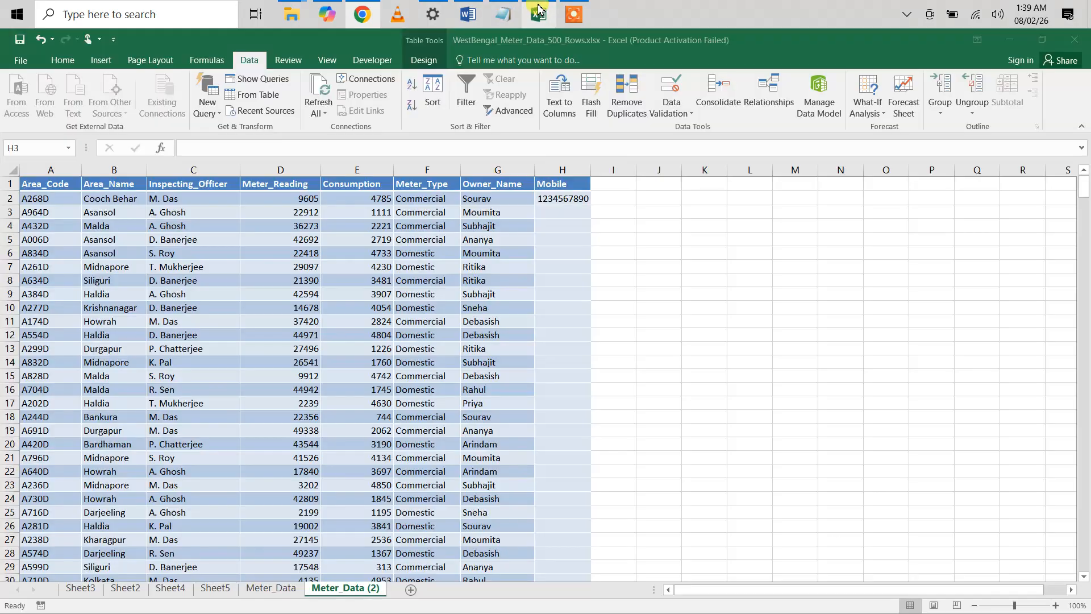
click(671, 111)
click(684, 127)
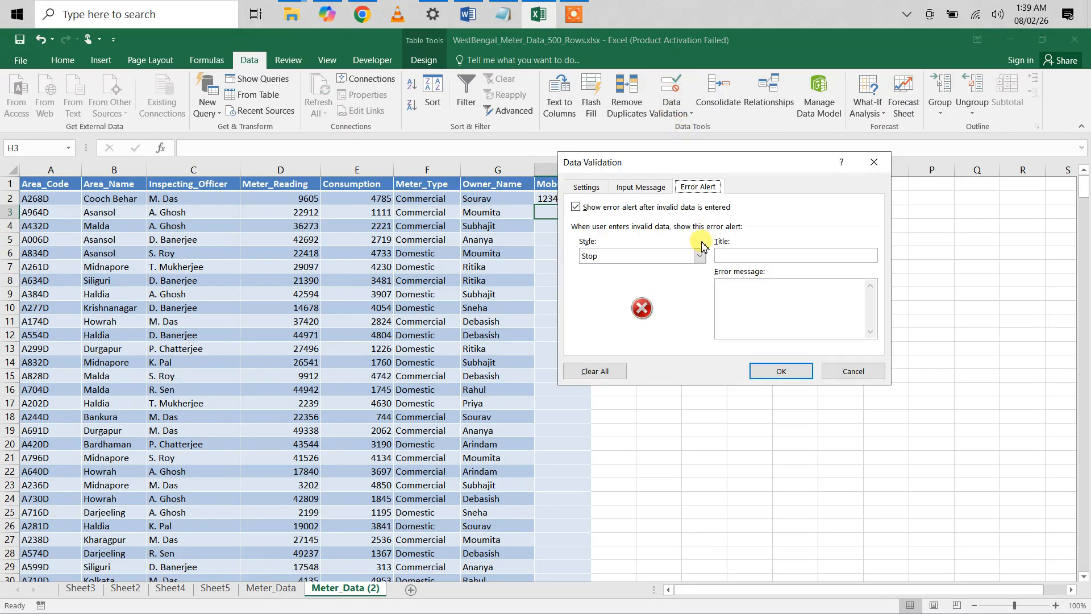
click(586, 187)
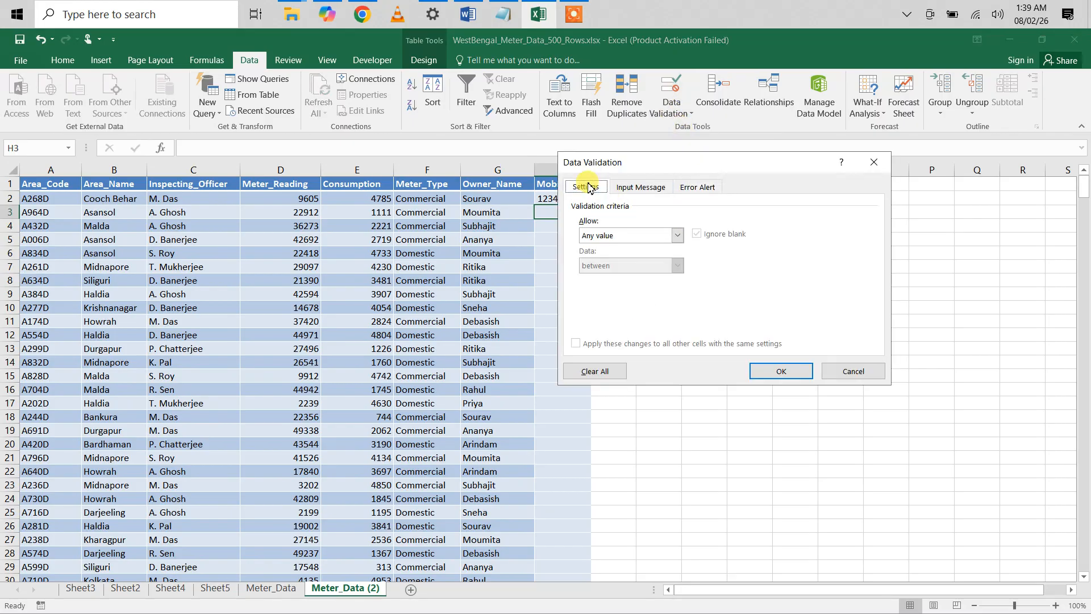
click(678, 235)
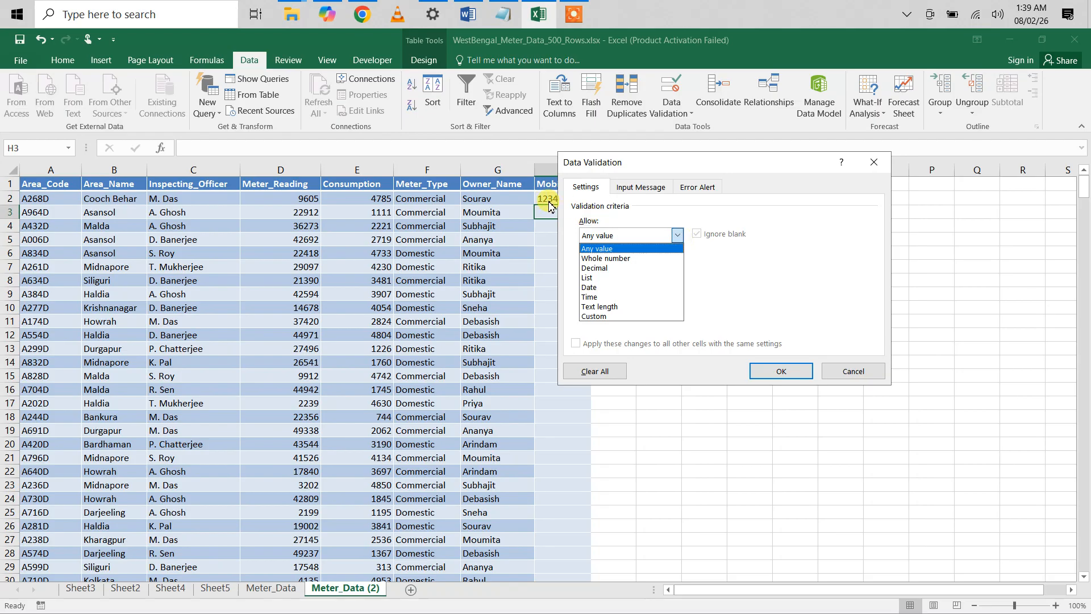
click(852, 371)
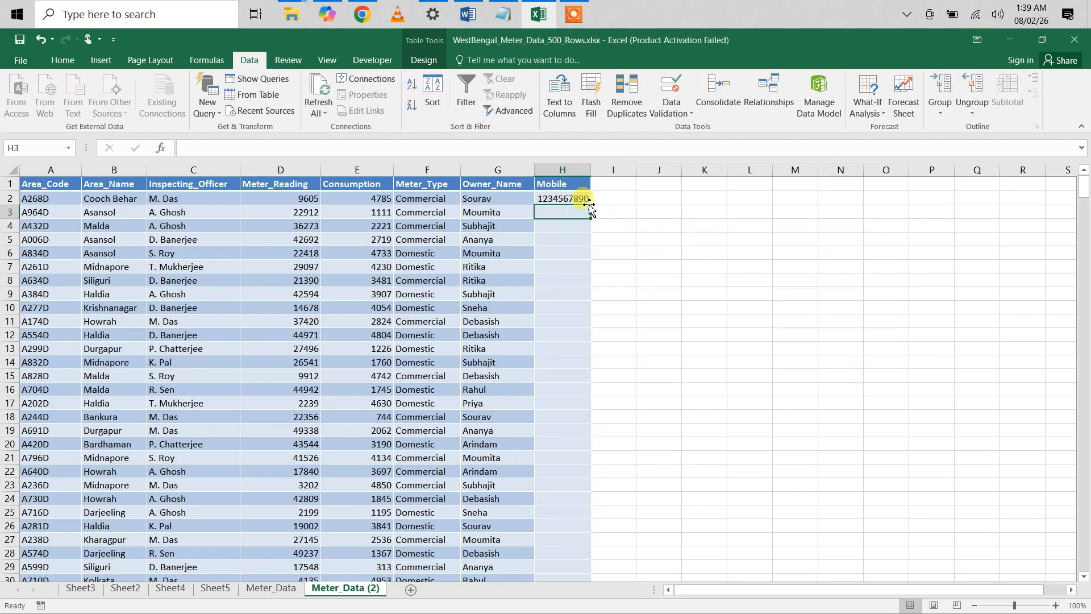
Inspect the custom validation formula applied to Mobile cell H2 and close its settings without changes
click(559, 200)
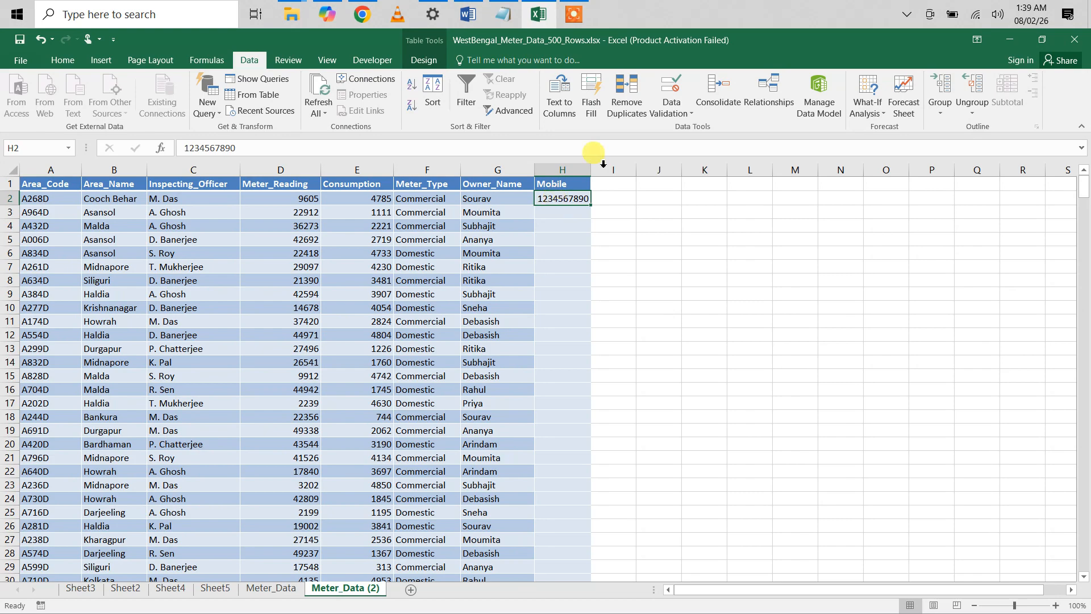
click(682, 116)
click(688, 128)
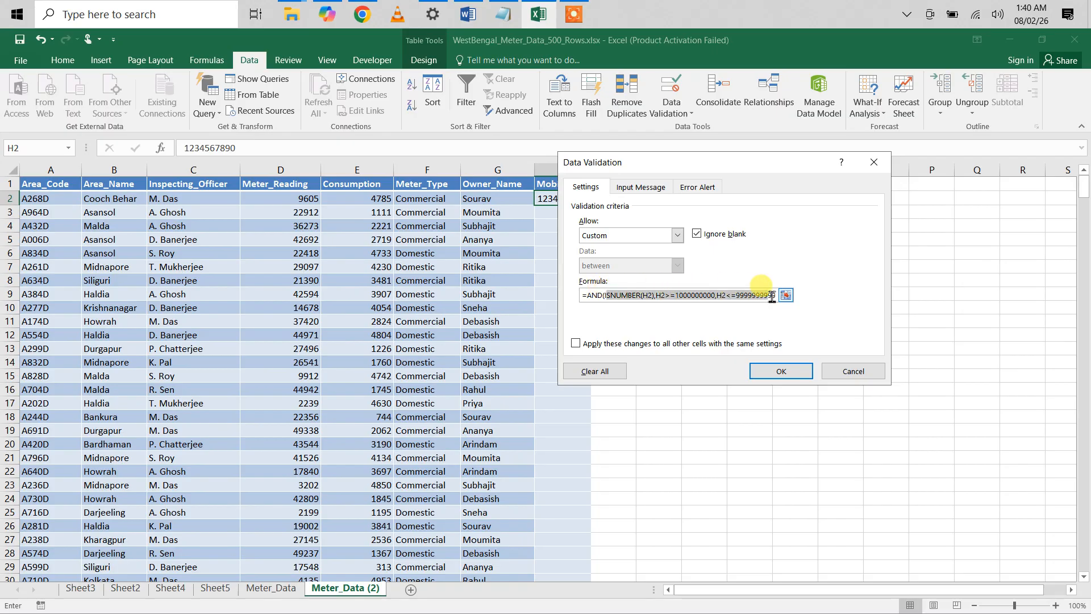
click(842, 376)
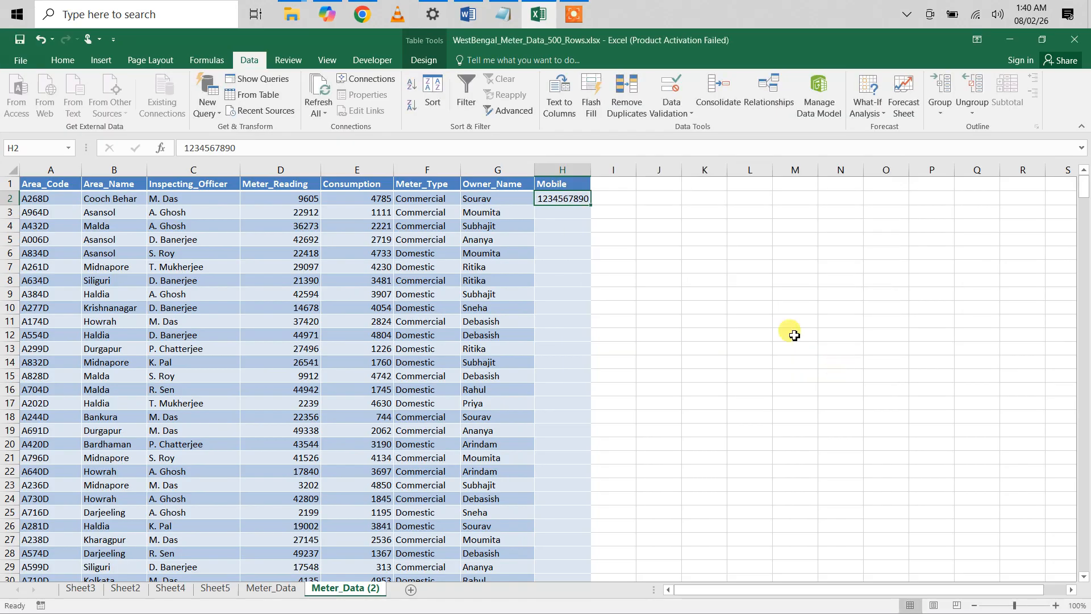
Switch to ChatGPT in Chrome, review the revised prompt with its formula, and go back to the empty chat page
click(362, 16)
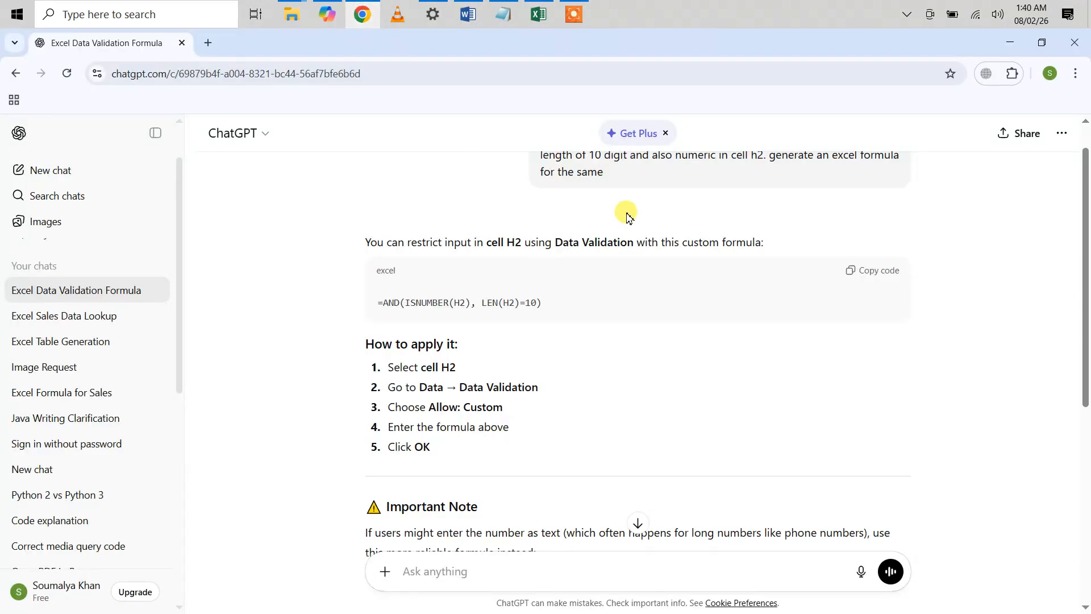
scroll(627, 213, up, 1)
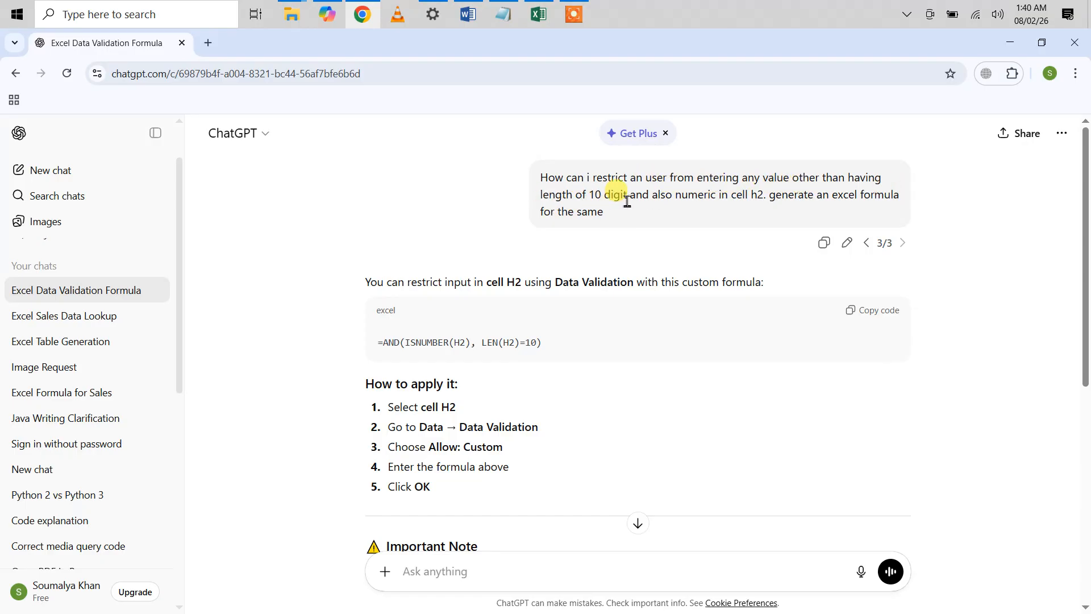
drag(512, 194, 574, 196)
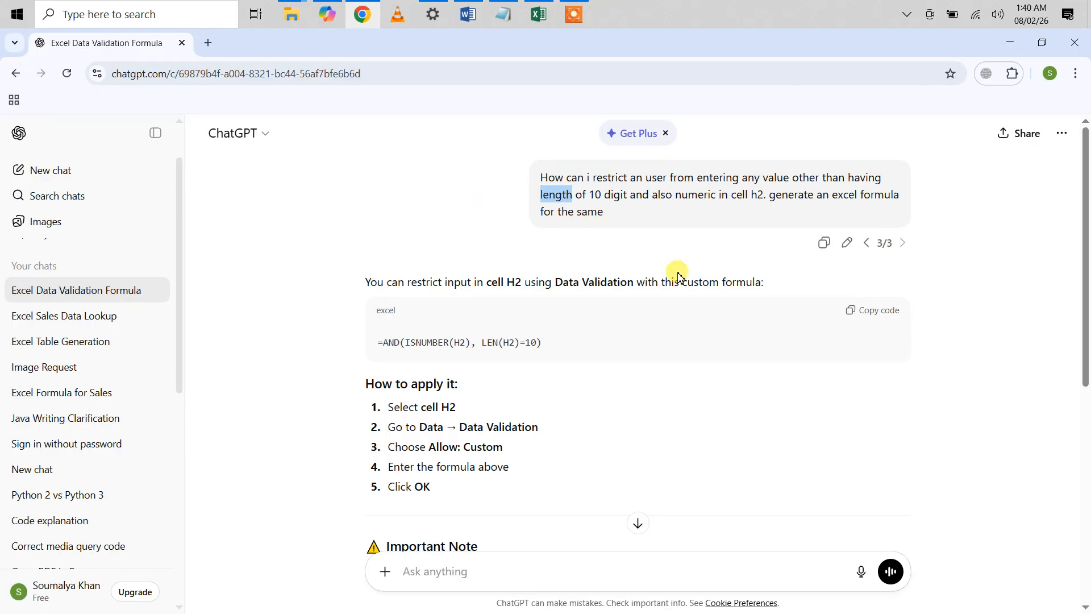
click(14, 74)
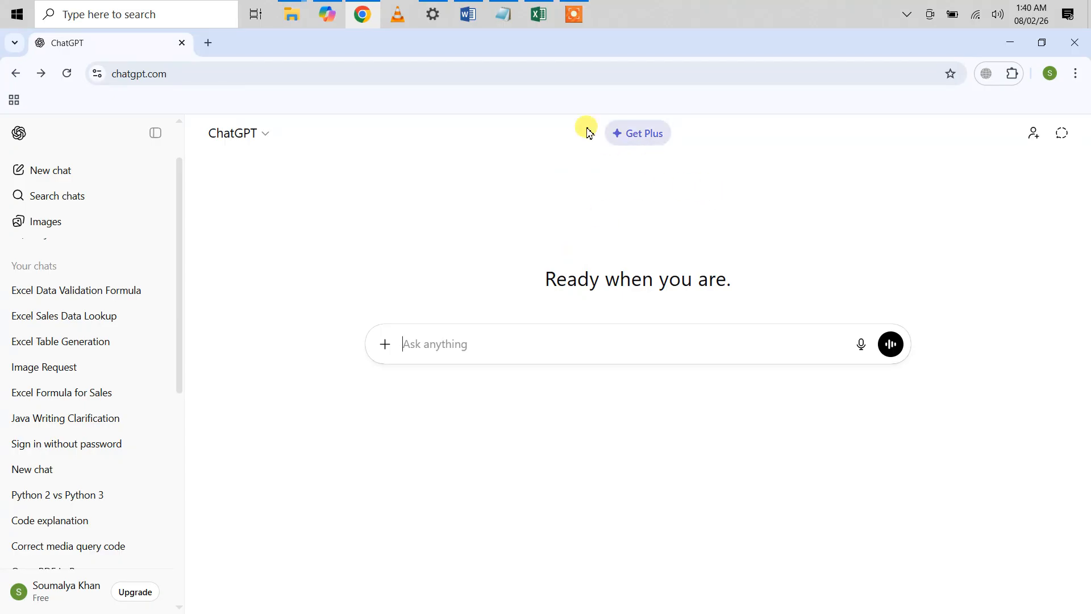
Switch to Excel and replace H2's custom validation formula with =AND(ISNUMBER(H2), LEN(H2)=10), keeping the existing error alert
click(538, 17)
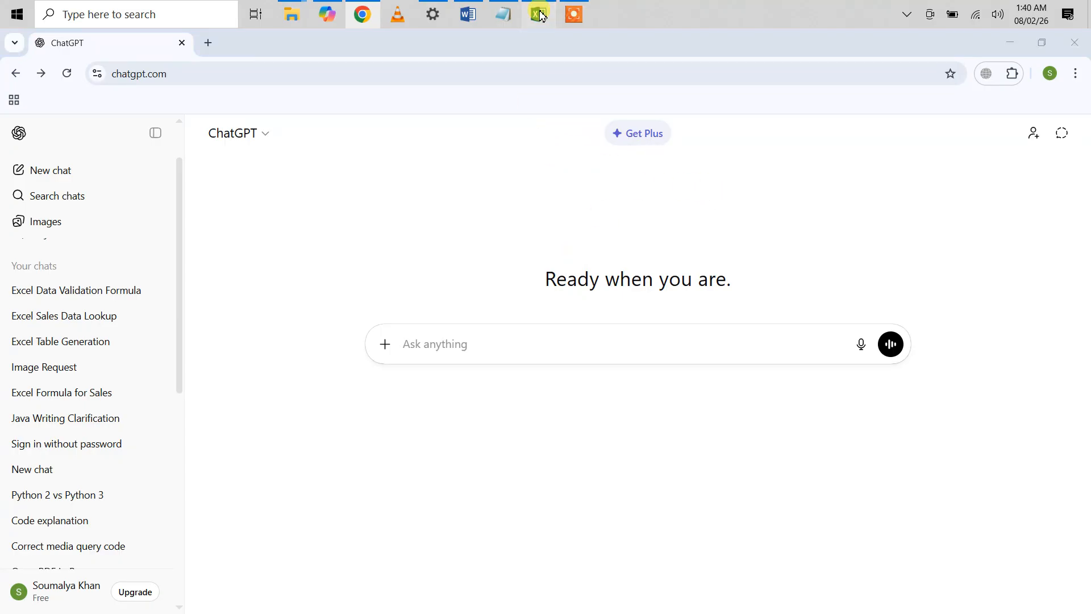
click(671, 108)
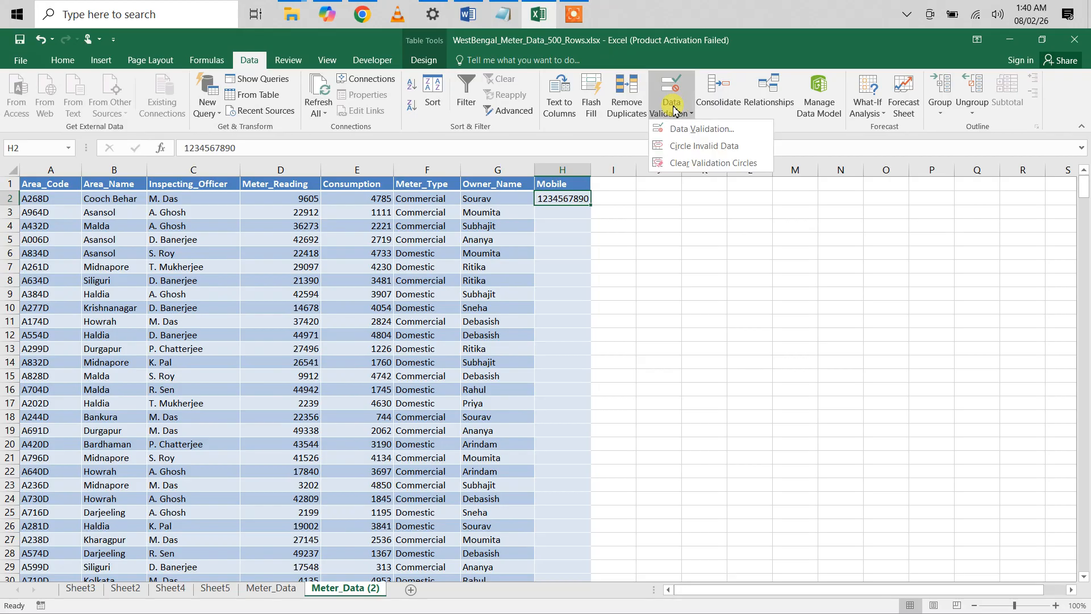
click(683, 129)
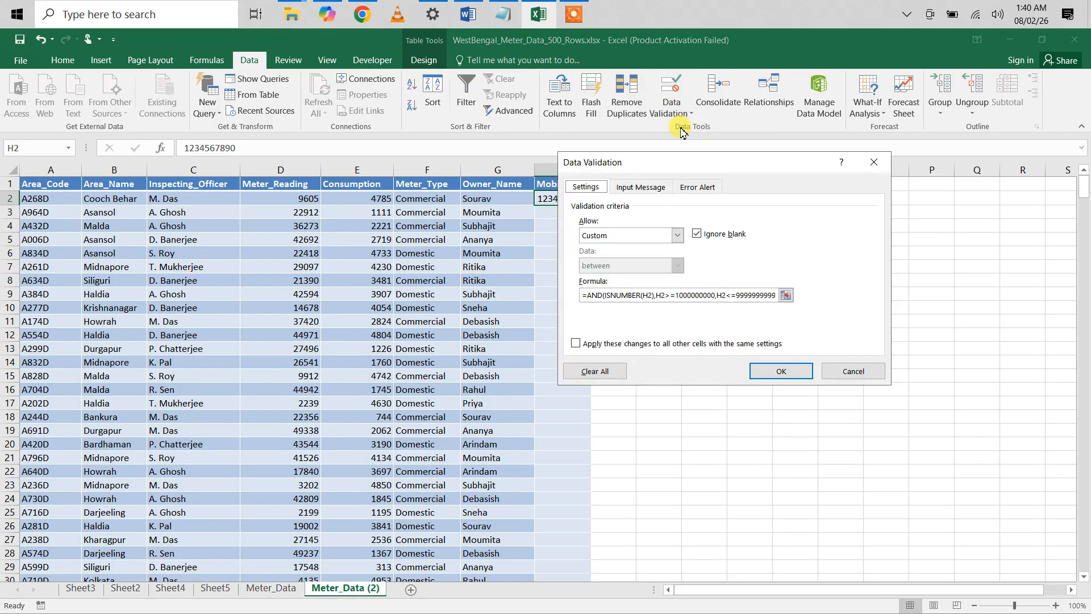
click(609, 298)
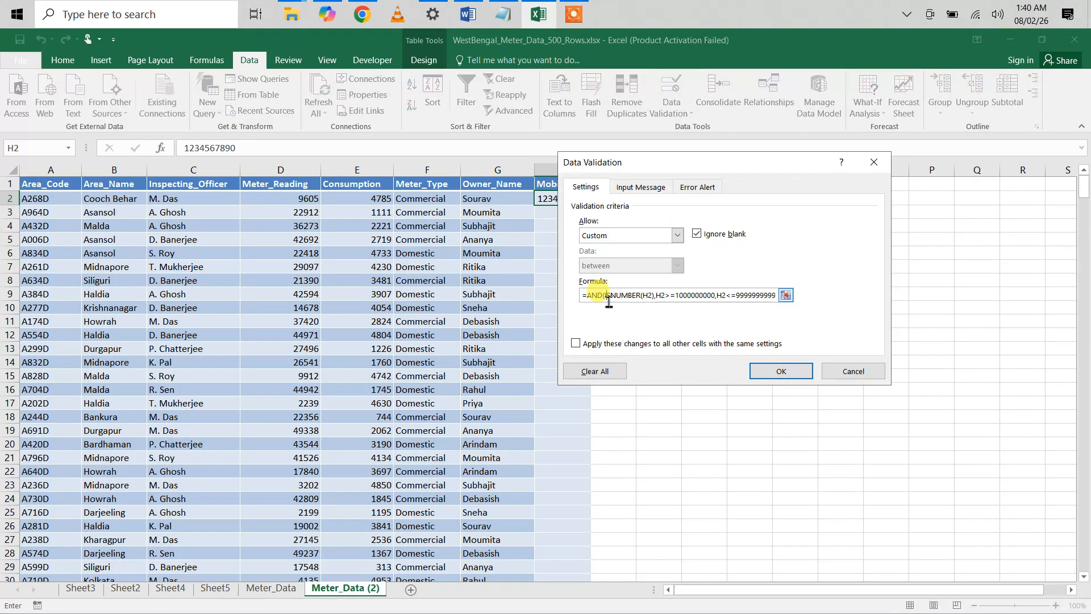
key(ctrl+a)
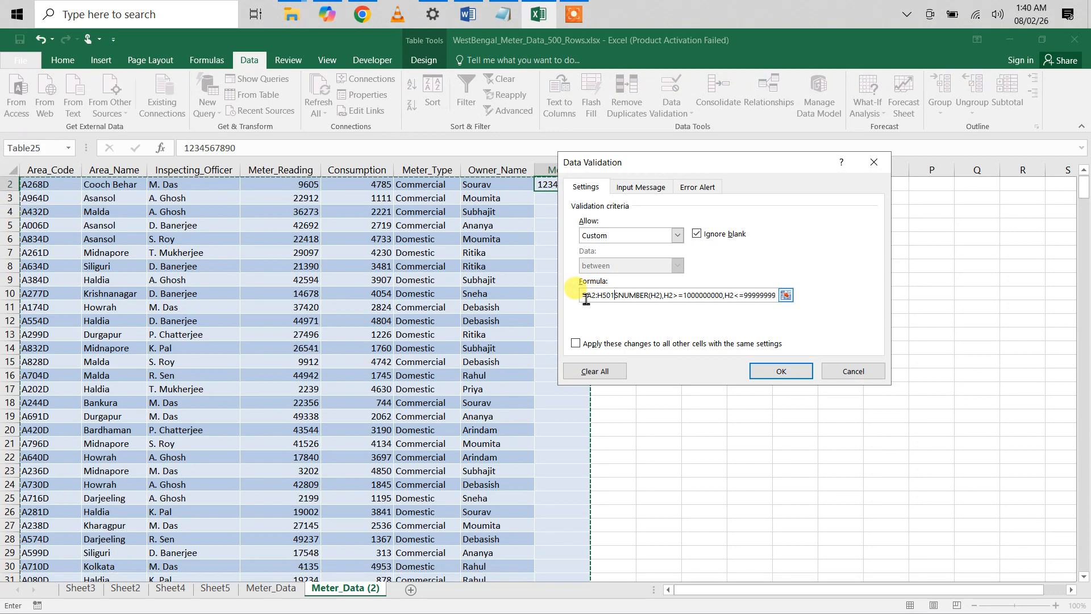
drag(584, 295, 789, 299)
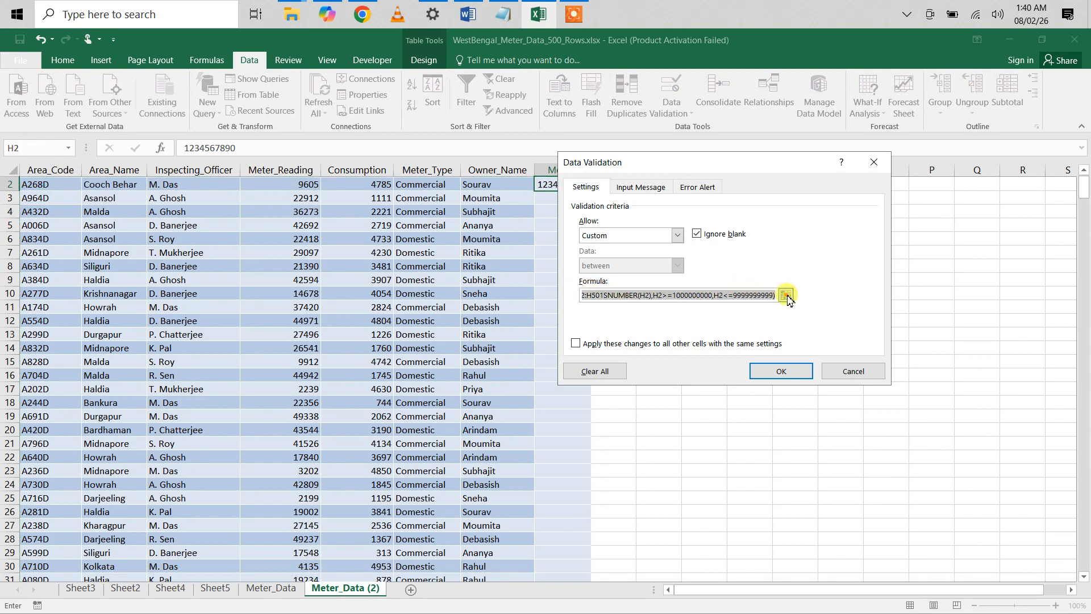
text(=AND(ISNUMBER(H2), LEN(H2)=10))
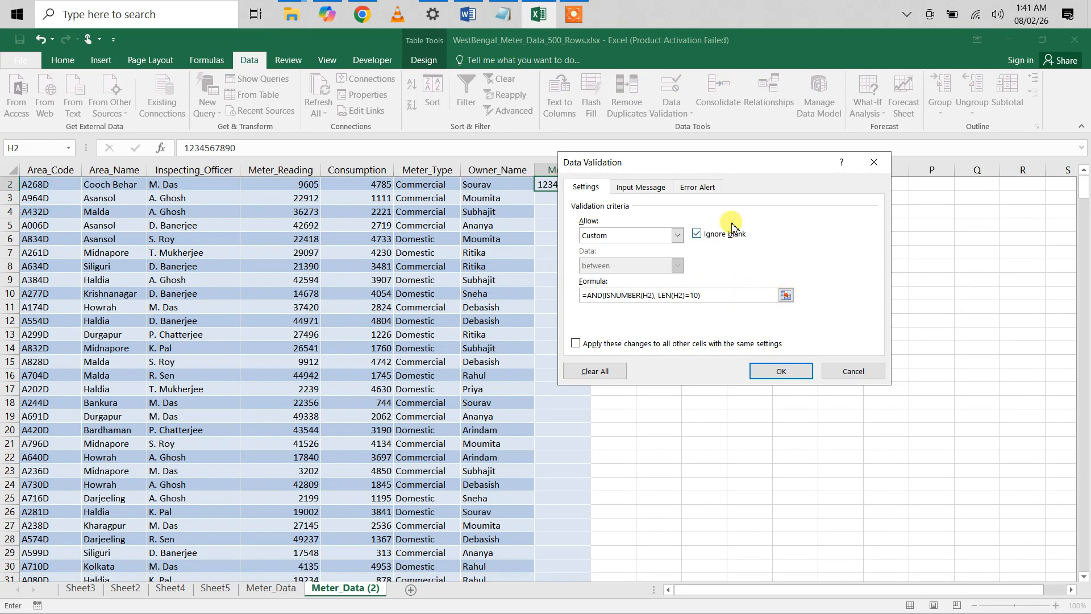
click(698, 187)
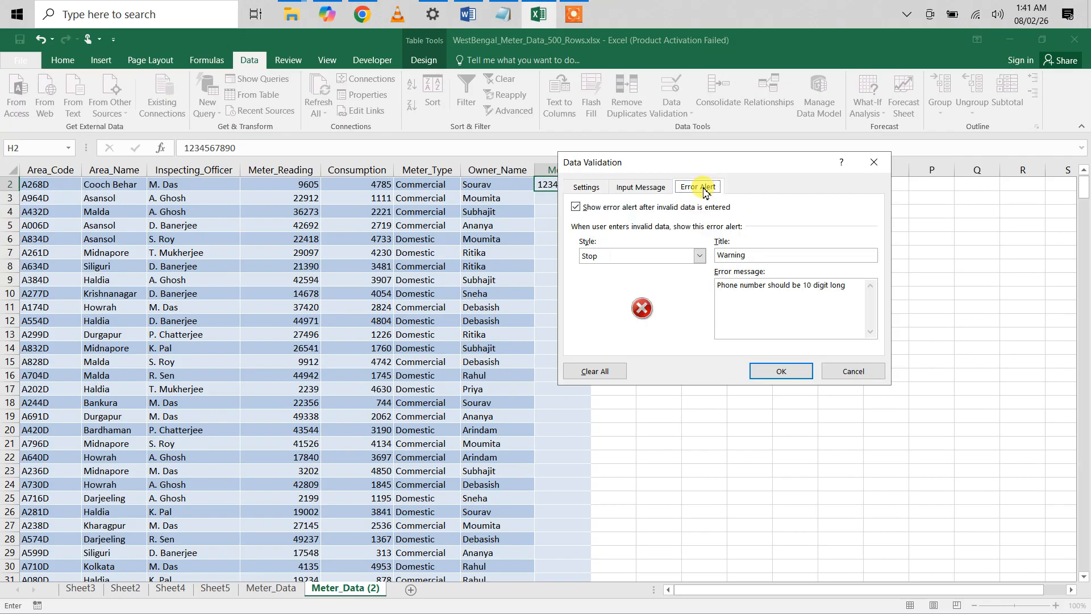
click(778, 370)
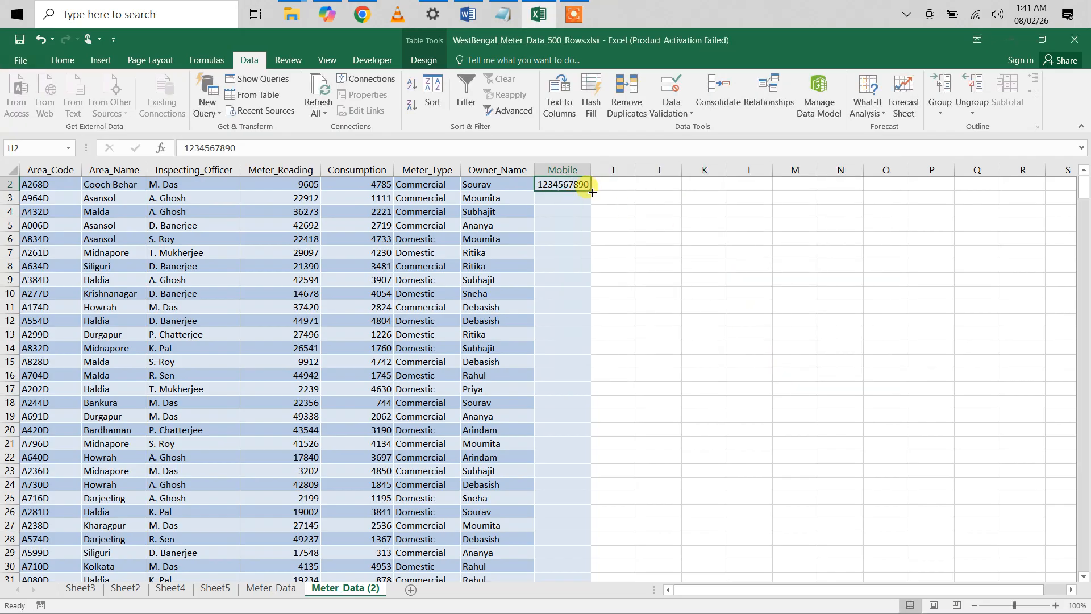
Fill H2's number and validation rule down the Mobile column through H501
drag(593, 193, 585, 549)
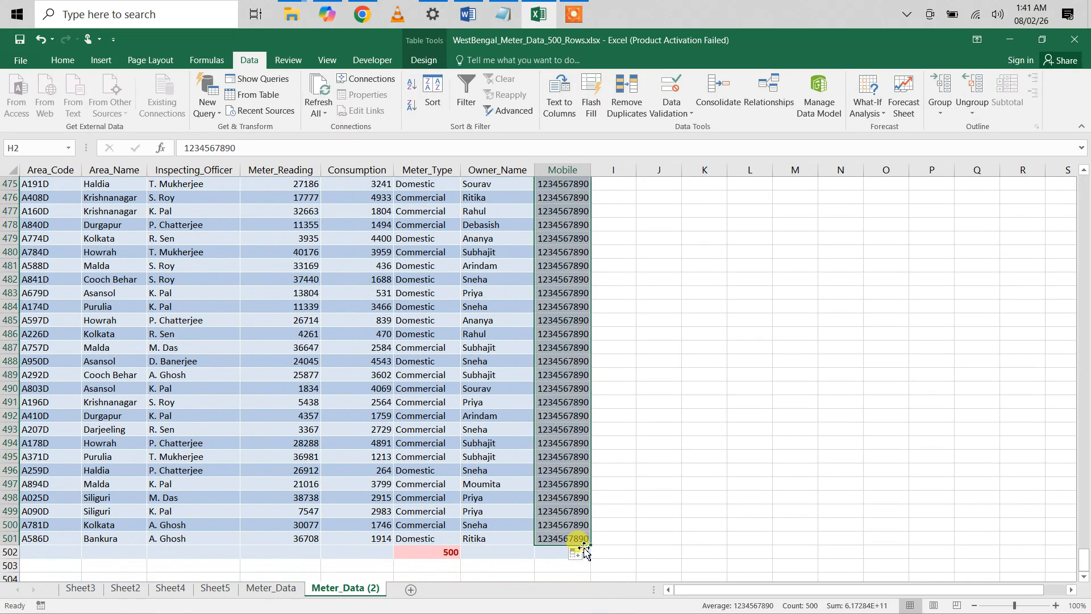
scroll(669, 332, up, 20)
scroll(669, 332, up, 20)
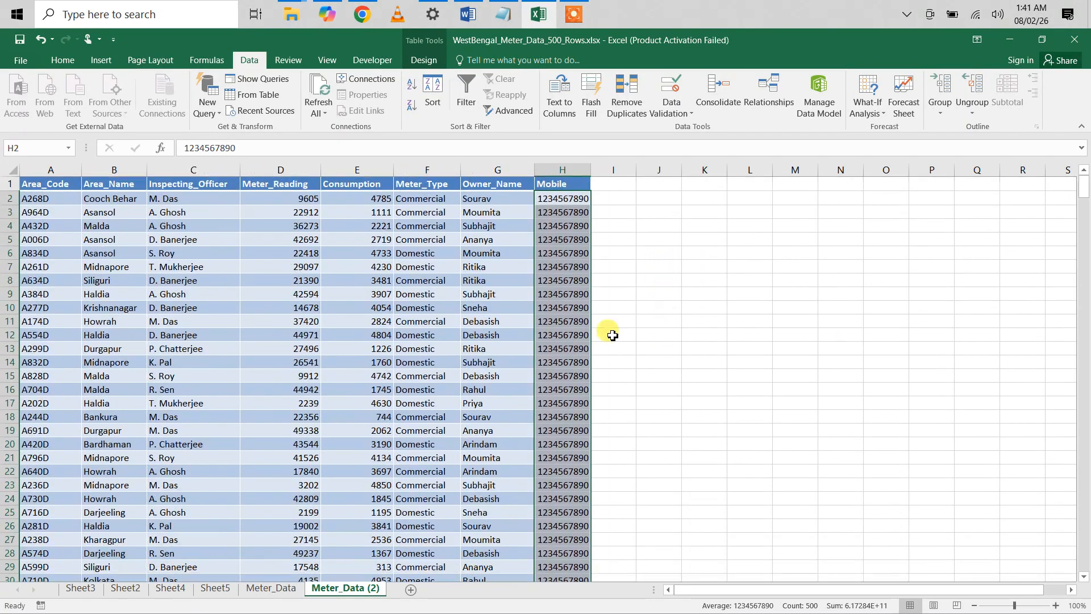
Test the validation in H12 with "bhu", retry with a nine-digit number, and cancel the entry
click(565, 338)
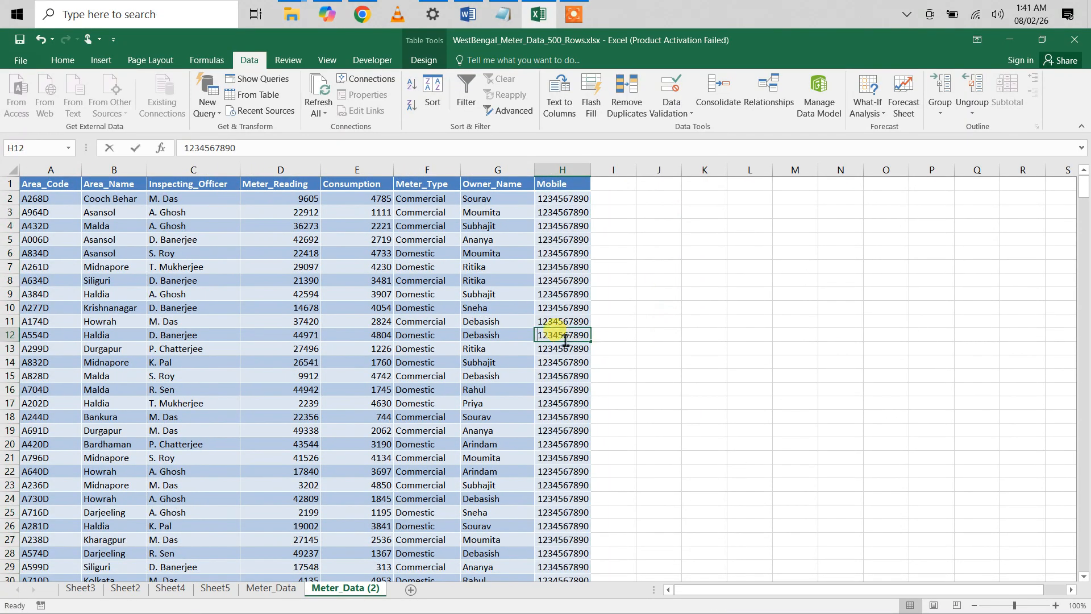
text(bhu)
key(Return)
key(Return)
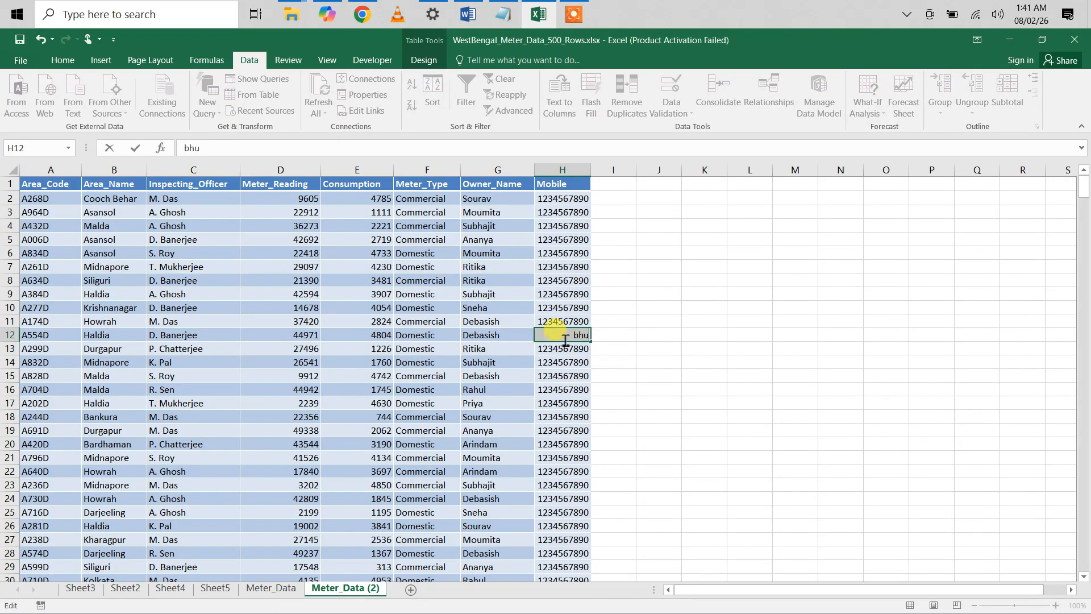
key(BackSpace)
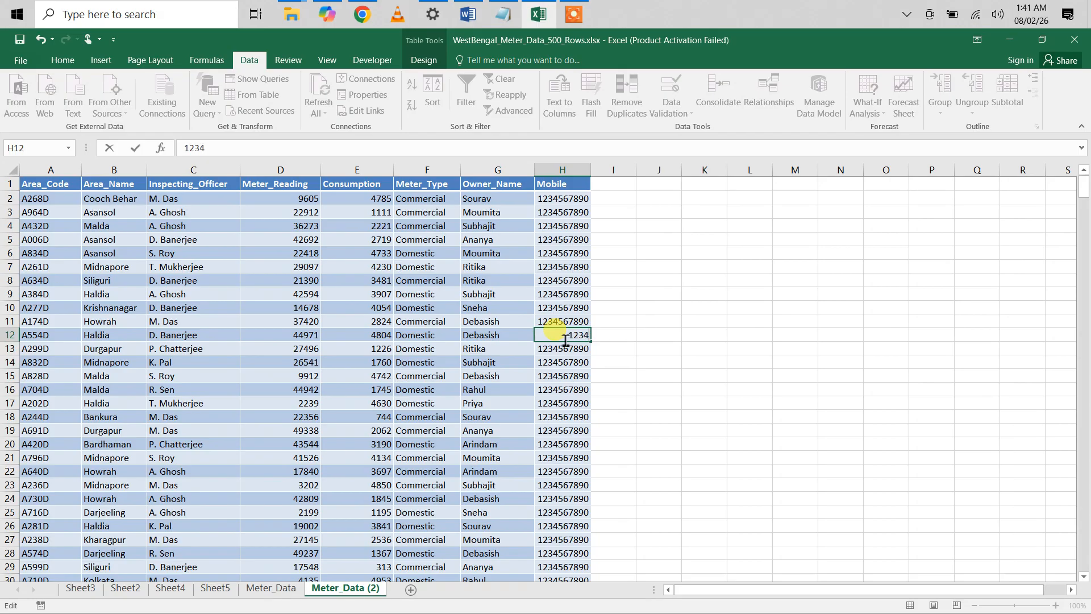
text(123456789)
key(Return)
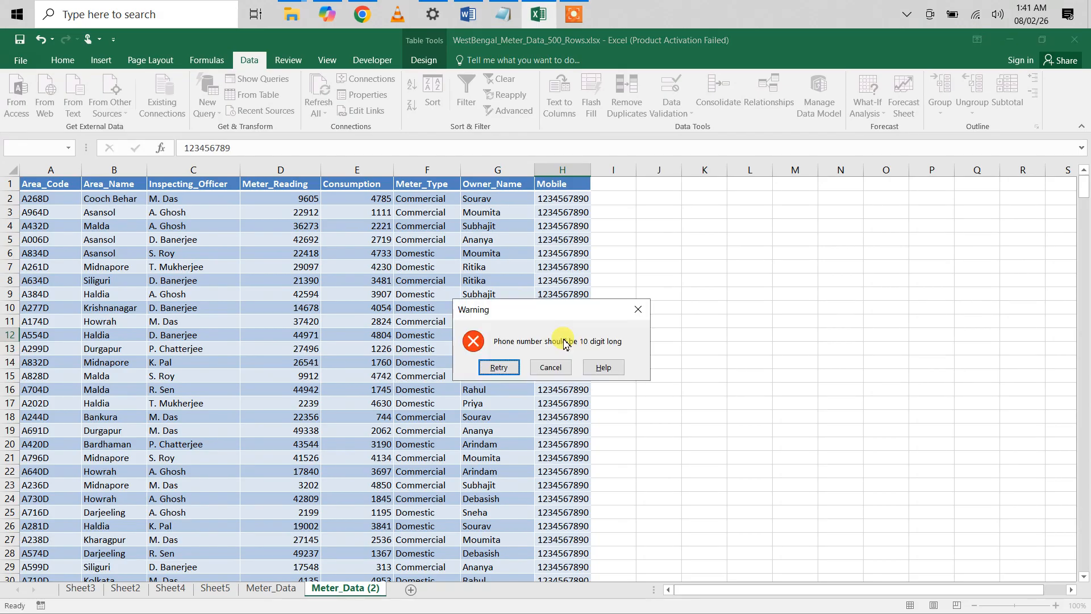
click(549, 367)
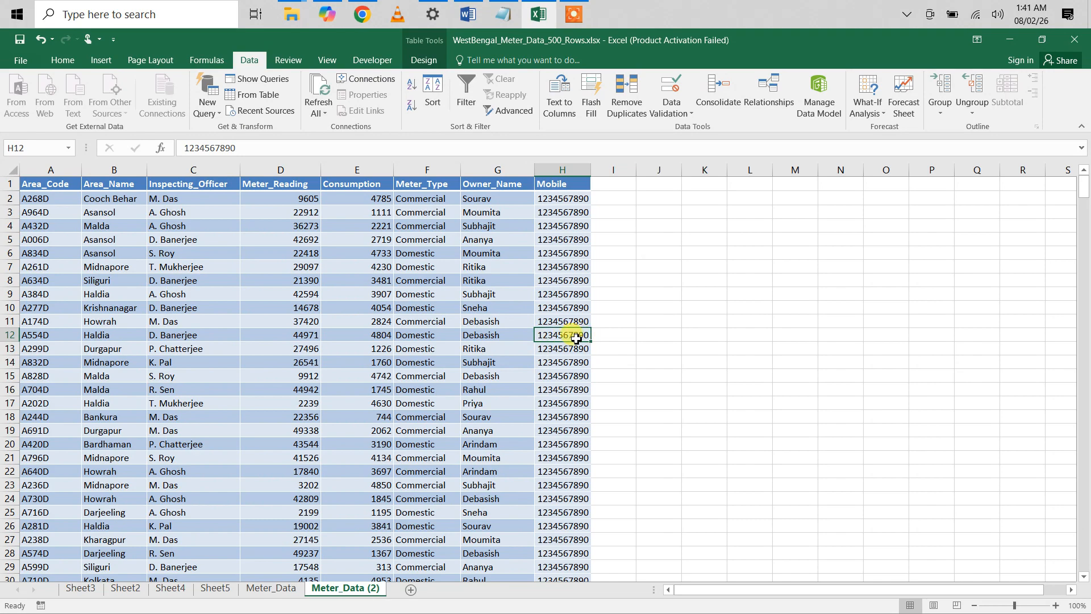
Try to enter a 10-digit number with a leading zero in H12, and cancel the entry
text(0987654321)
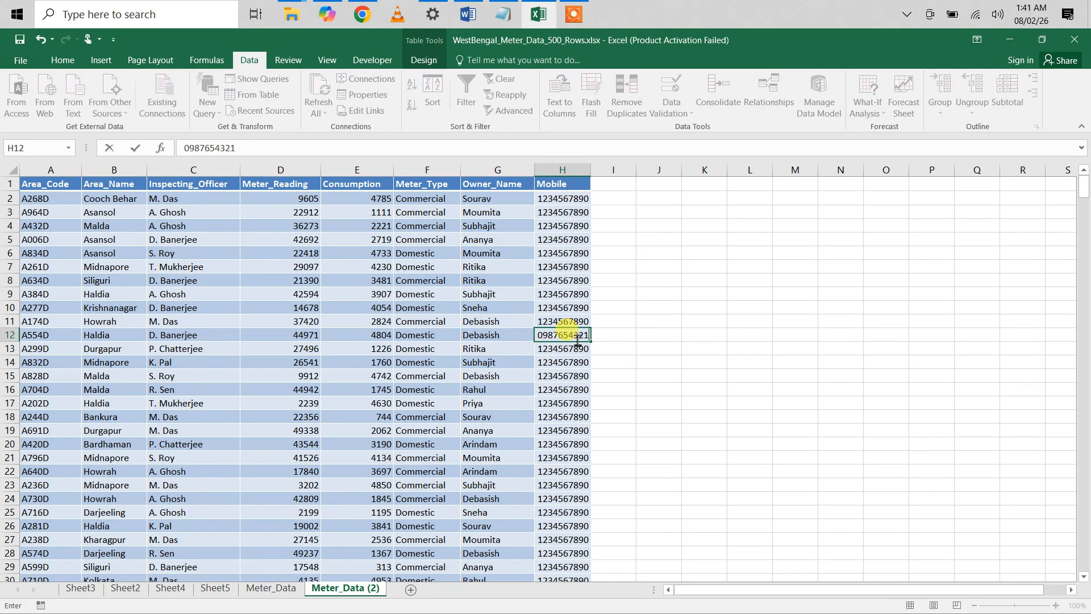
key(Return)
click(550, 367)
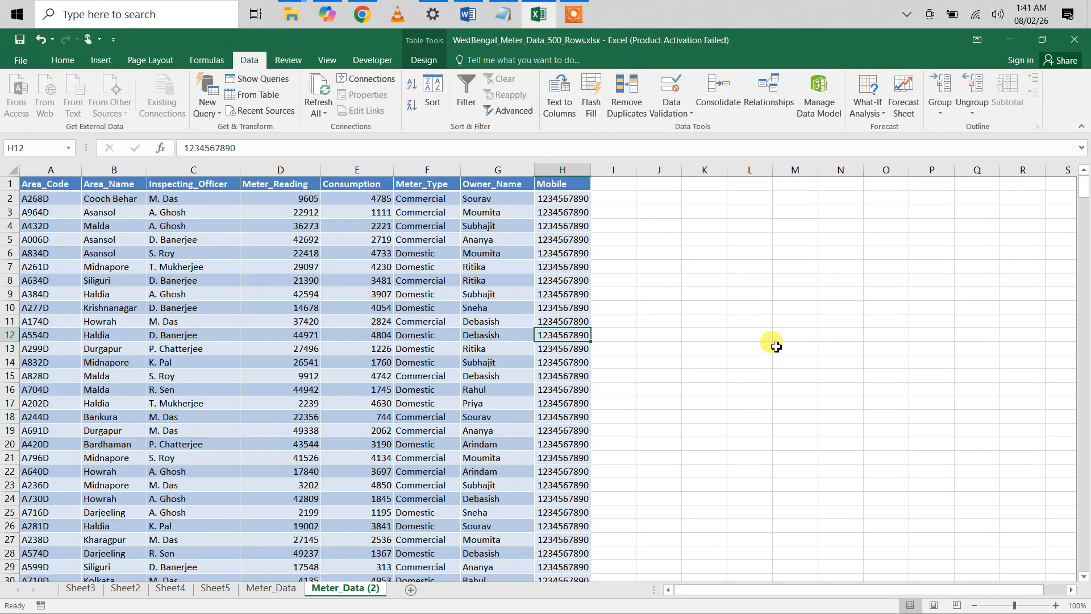
Test the validation in H12 by entering a 10-digit number without a leading zero
text(123)
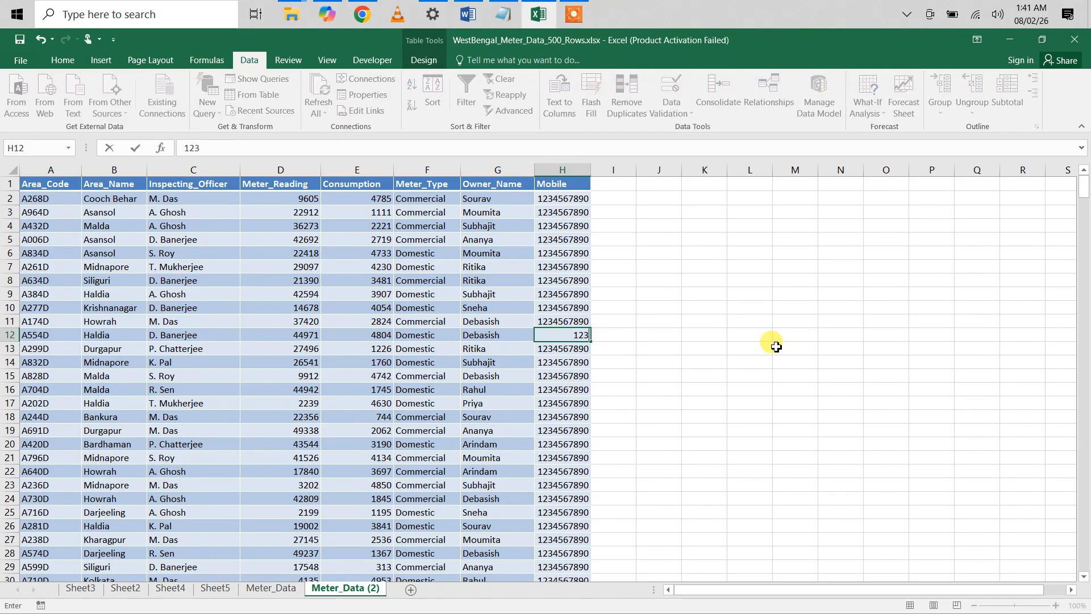
text(4567891)
key(Return)
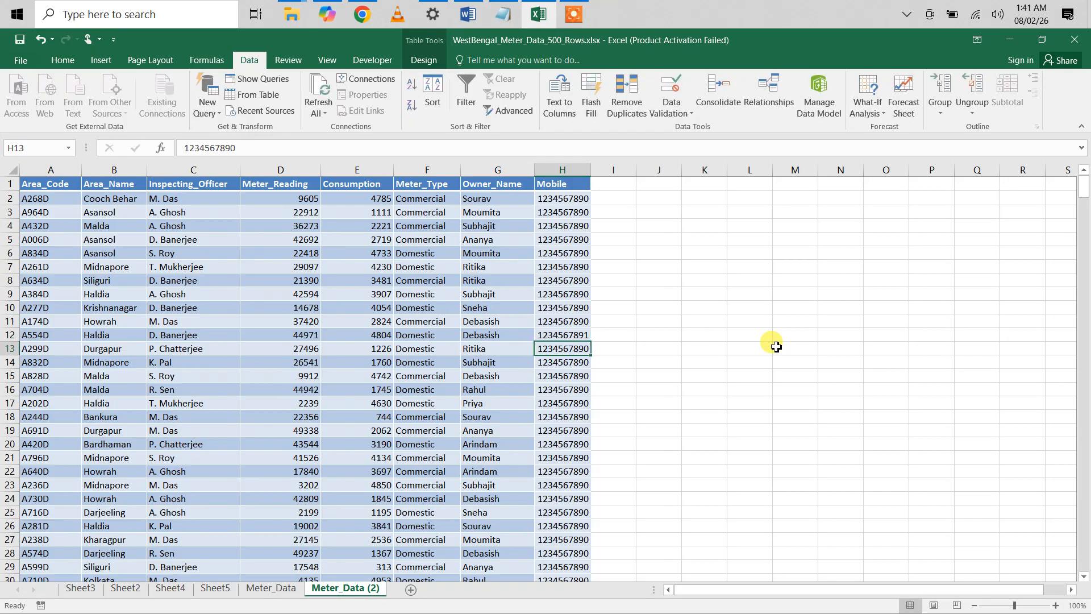
Switch to ChatGPT, reopen the Excel Data Validation Formula chat and examine the "length" wording in the latest prompt version
click(362, 6)
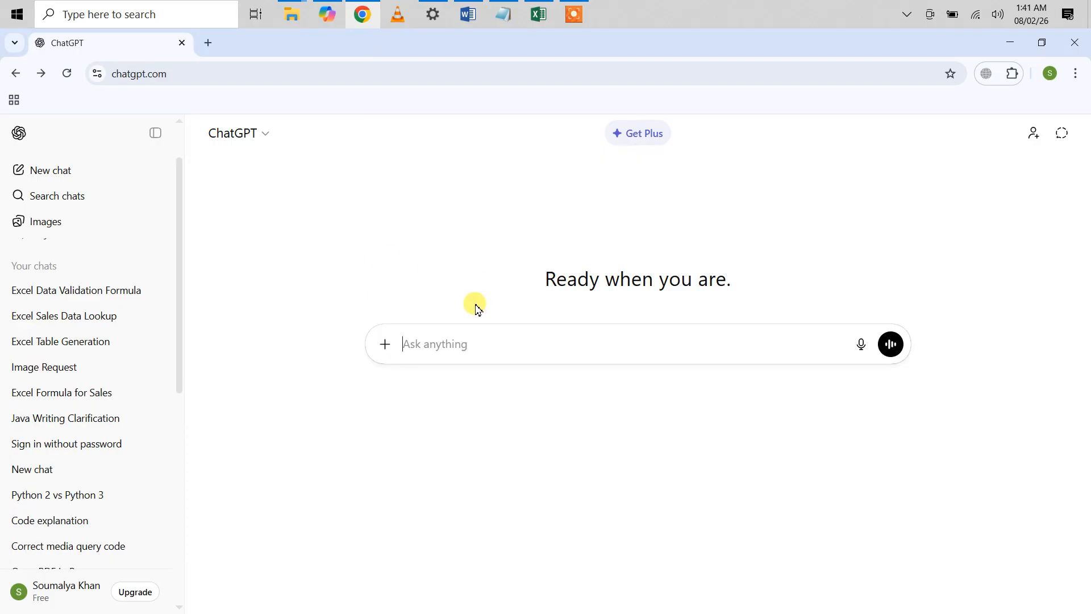
click(44, 75)
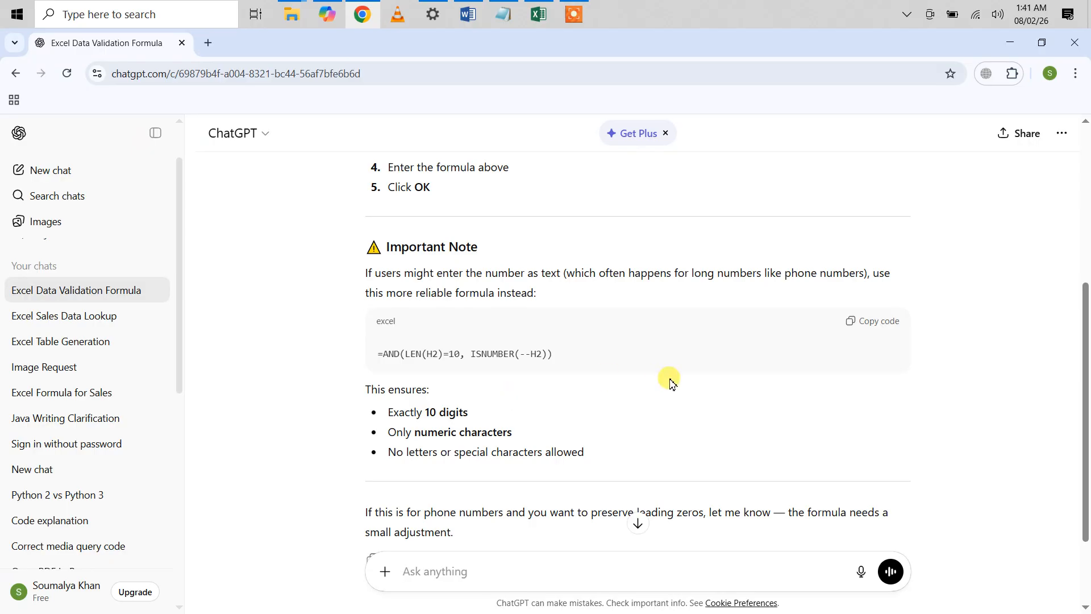
scroll(668, 381, up, 4)
scroll(668, 381, up, 1)
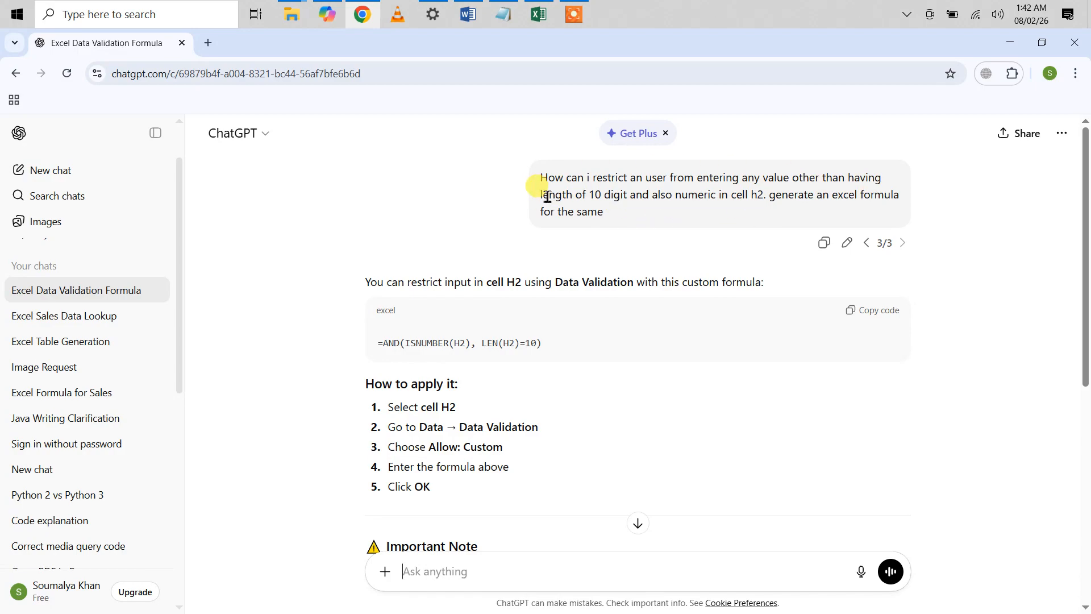
drag(543, 197, 566, 197)
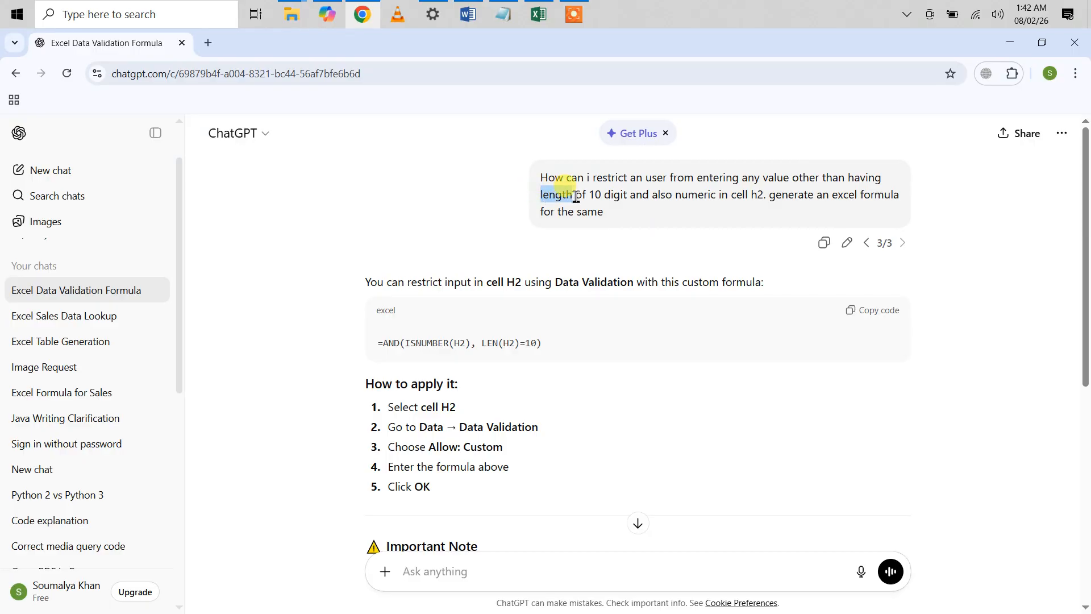
Compare the earlier prompt versions with the latest one, examining how each words the 10-digit condition
click(868, 244)
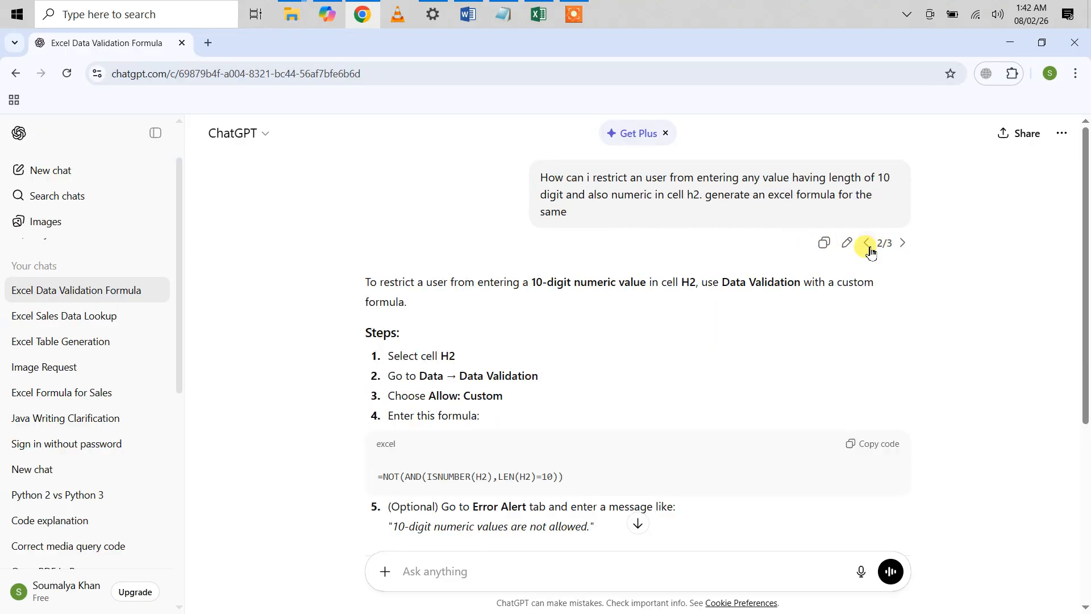
click(868, 244)
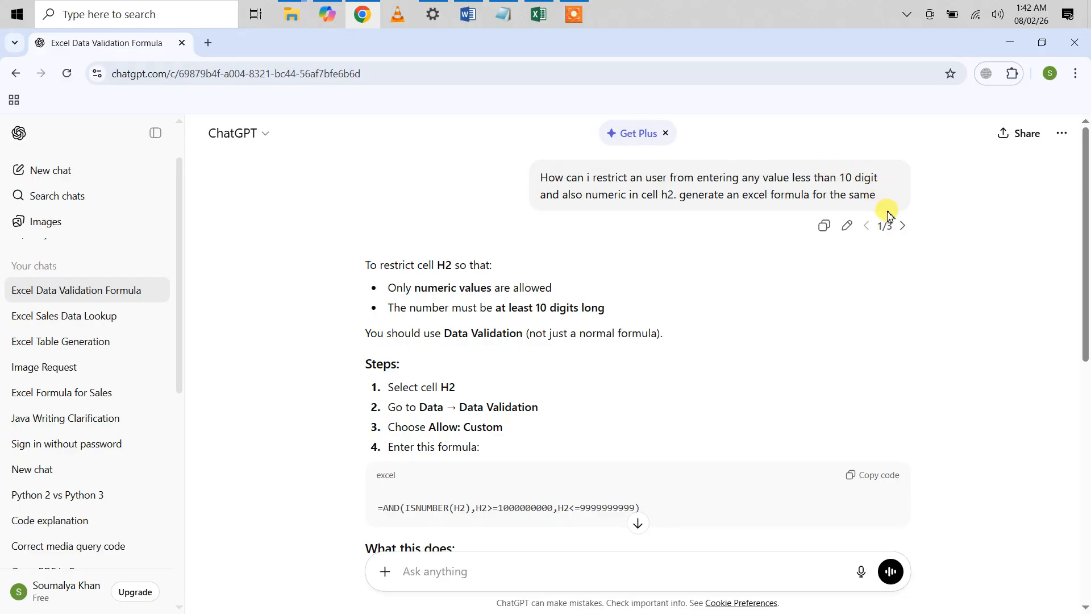
drag(845, 176, 879, 179)
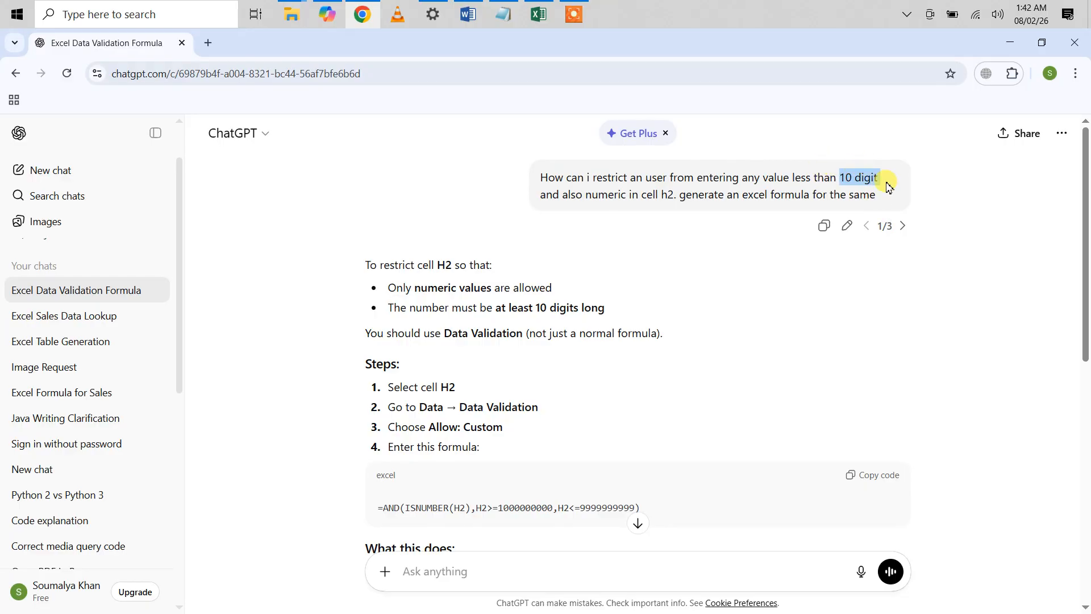
click(903, 227)
click(903, 242)
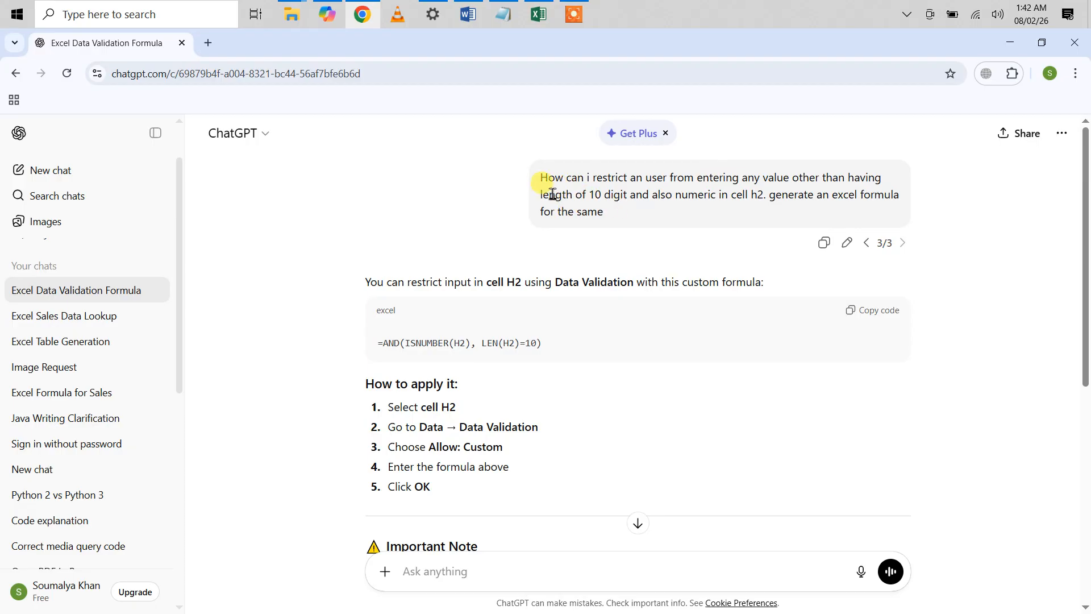
drag(540, 195, 575, 195)
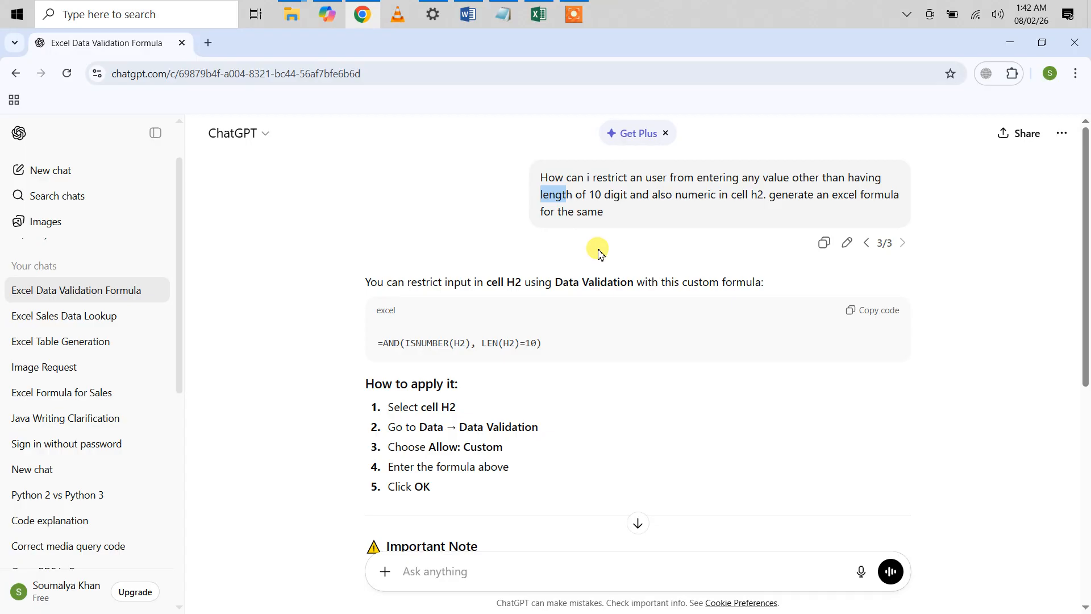
Review the answer's important note and the formula =AND(ISNUMBER(H2), LEN(H2)=10), and switch back to the Excel workbook
scroll(599, 252, down, 6)
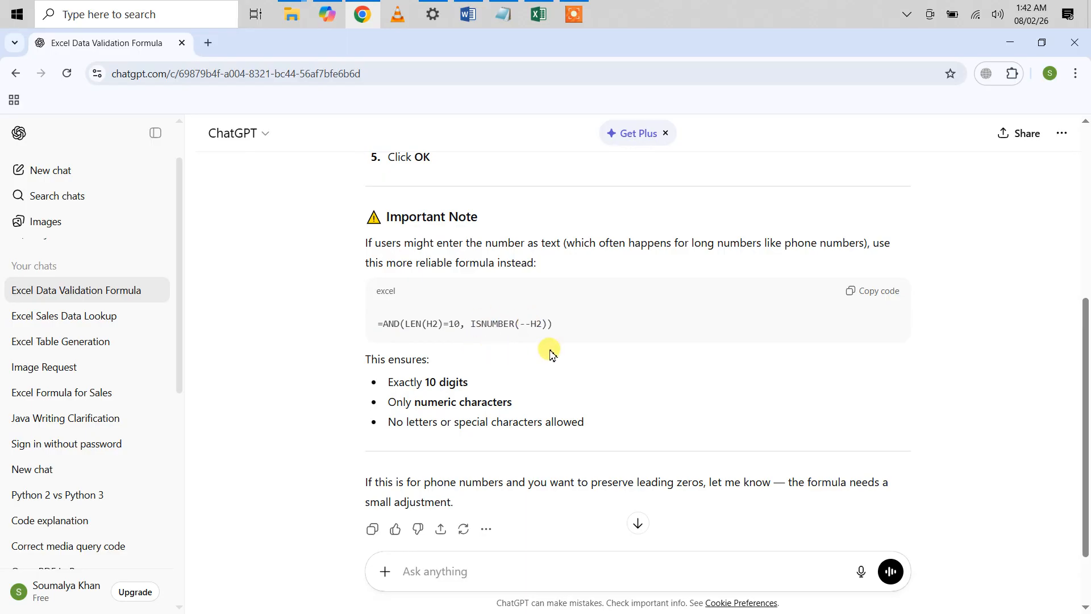
scroll(549, 352, up, 4)
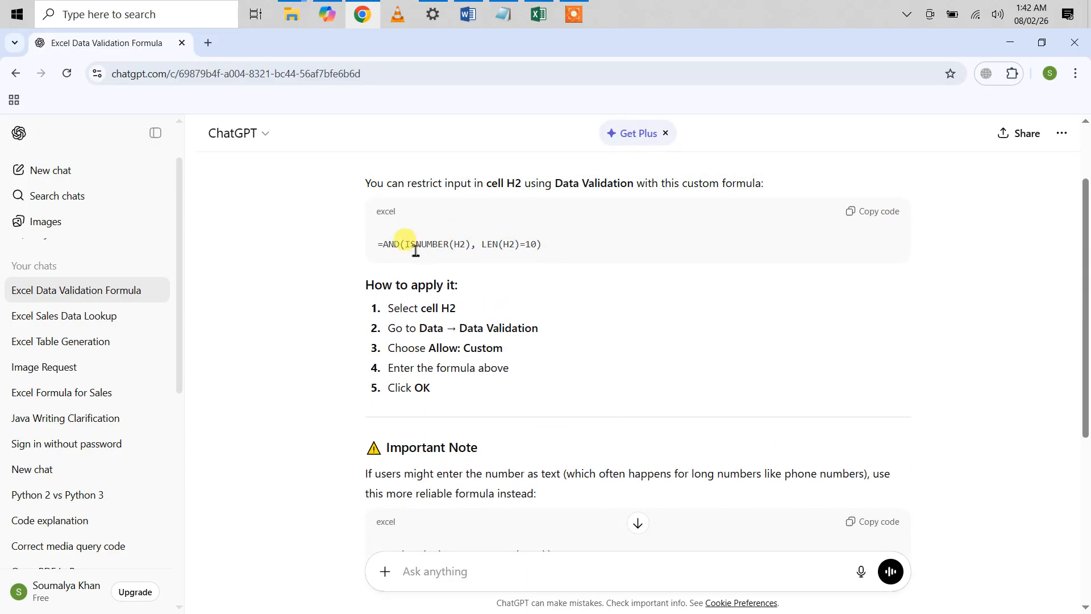
drag(377, 244, 558, 238)
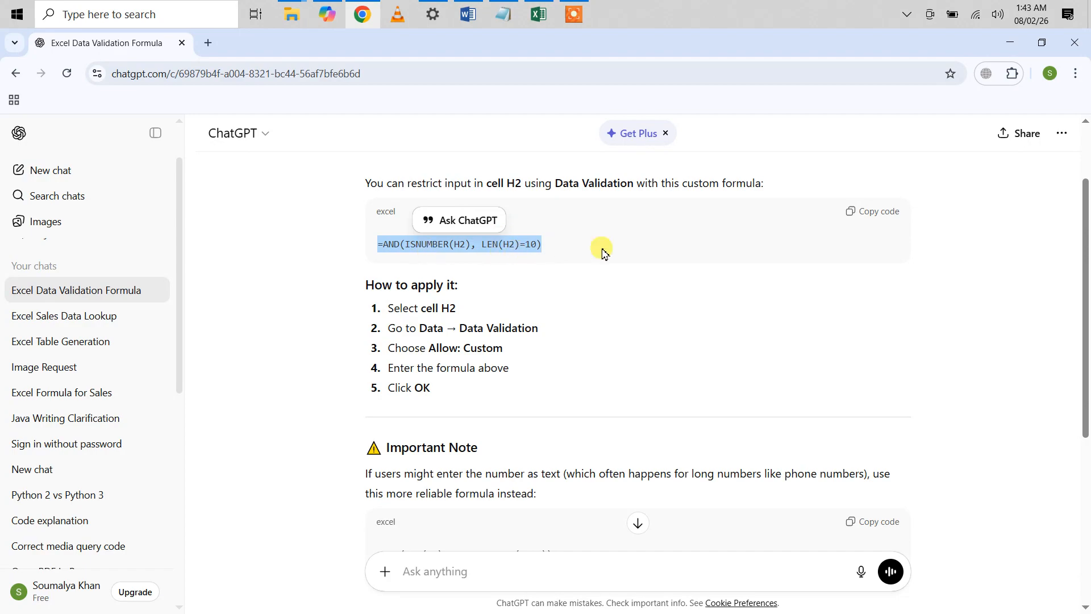
scroll(625, 255, up, 2)
mouse_move(631, 209)
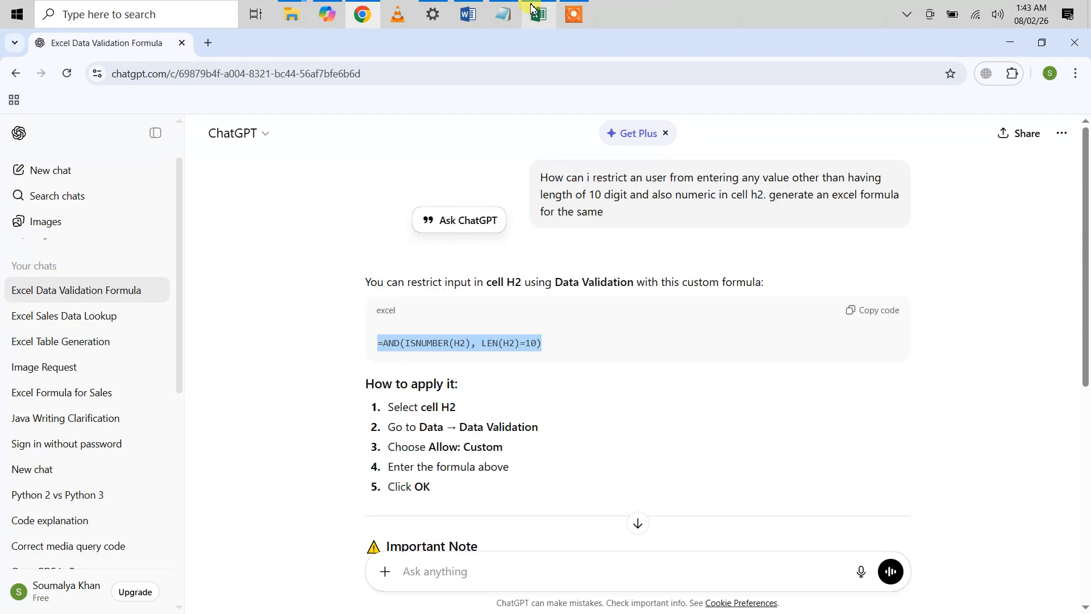
click(538, 14)
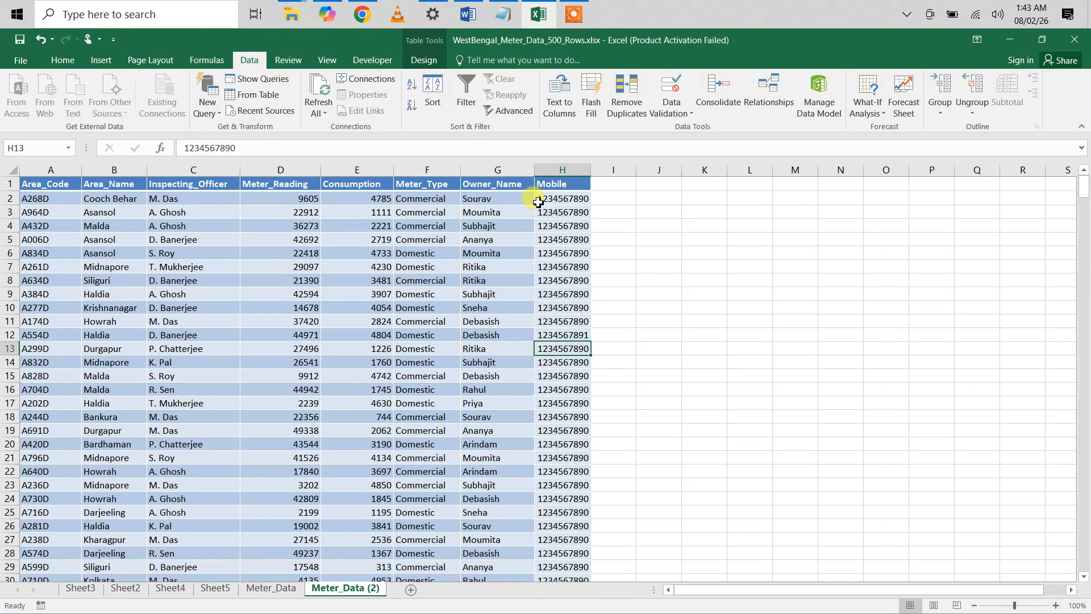